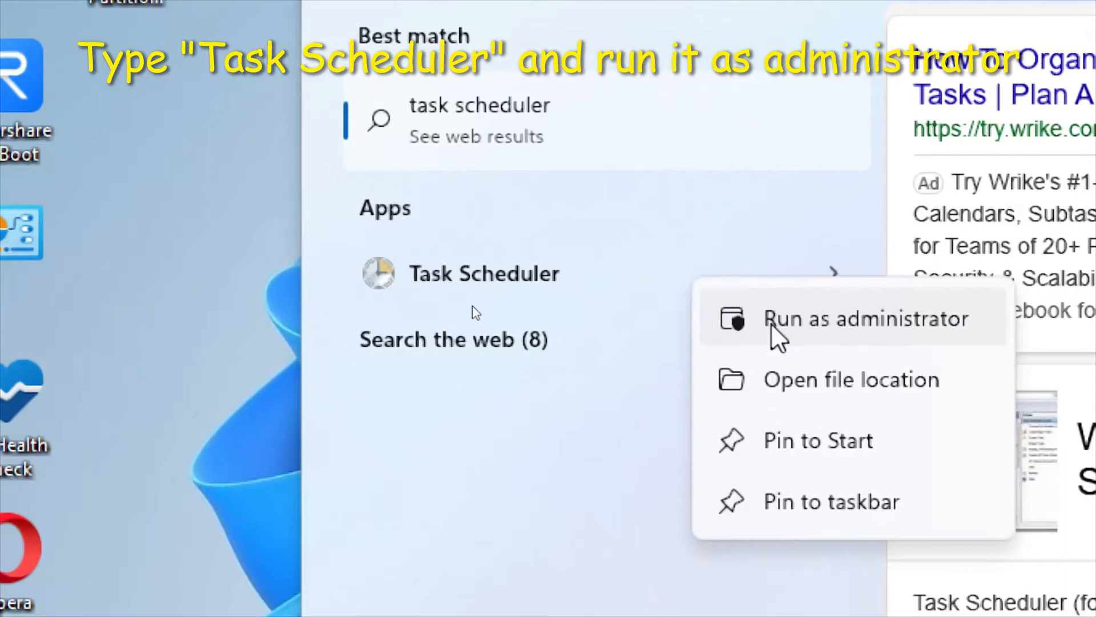
Open Task Scheduler as administrator and start creating a new non-basic task
{"action": "left_click", "coordinate": [772, 320]}
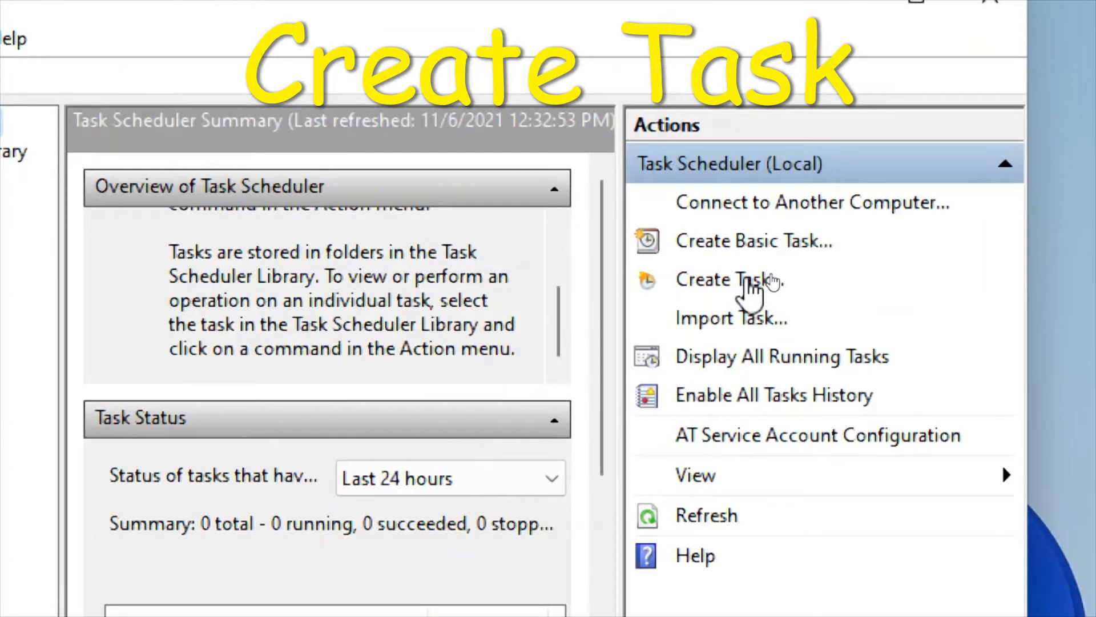
{"action": "key", "text": "ctrl"}
{"action": "key", "text": "ctrl"}
{"action": "key", "text": "ctrl"}
{"action": "key", "text": "ctrl"}
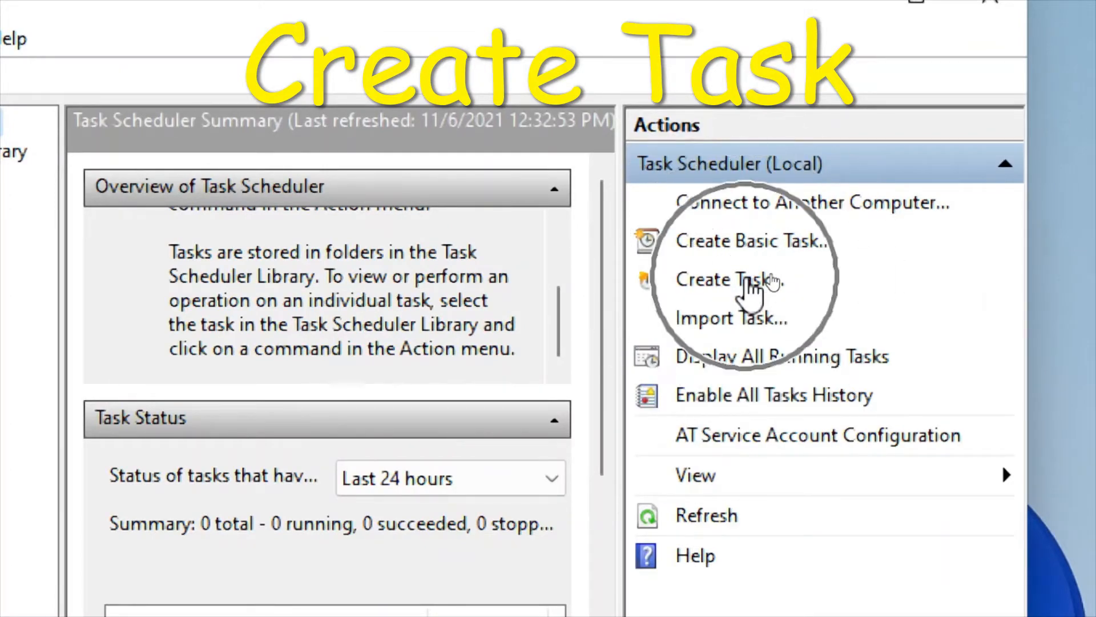
{"action": "left_click", "coordinate": [748, 281]}
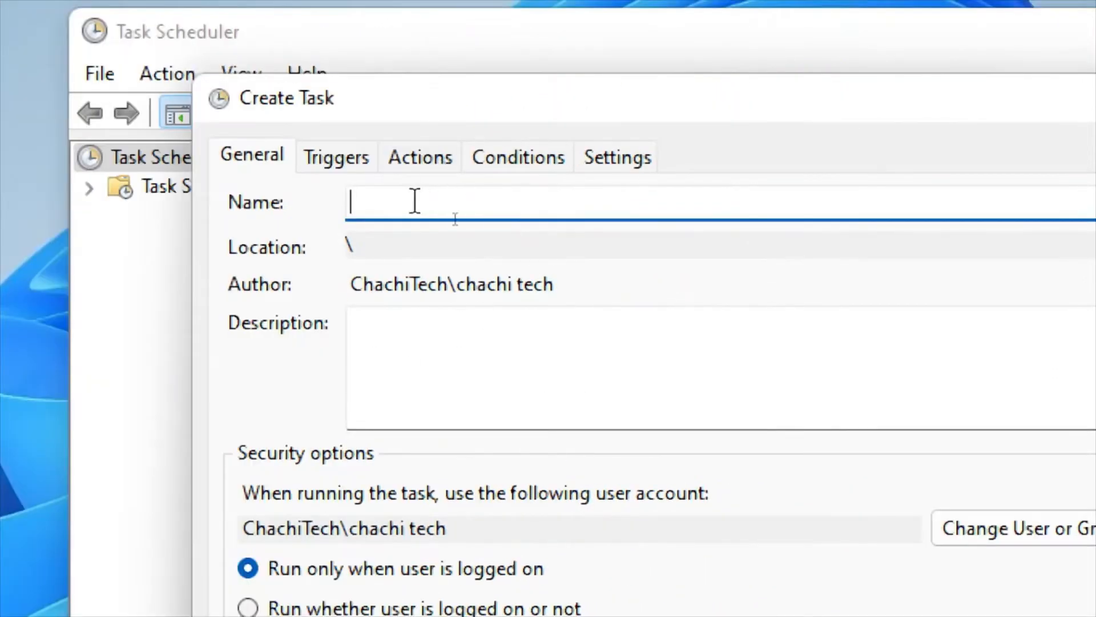
Name the new task Ram Wiper
{"action": "left_click", "coordinate": [409, 212]}
{"action": "type", "text": "Ra"}
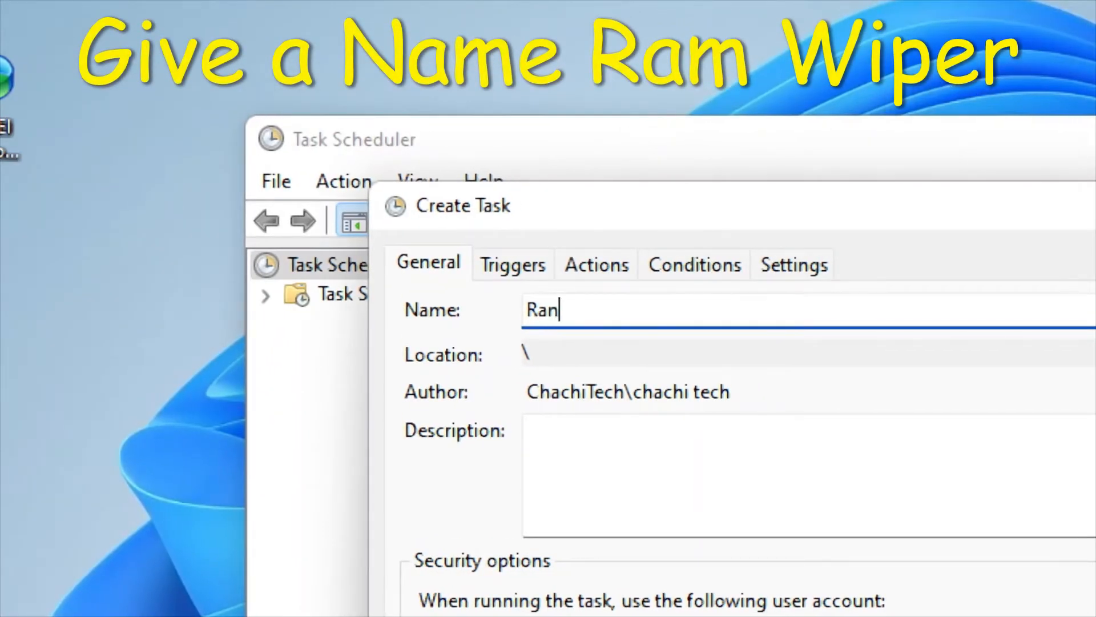
{"action": "type", "text": "n"}
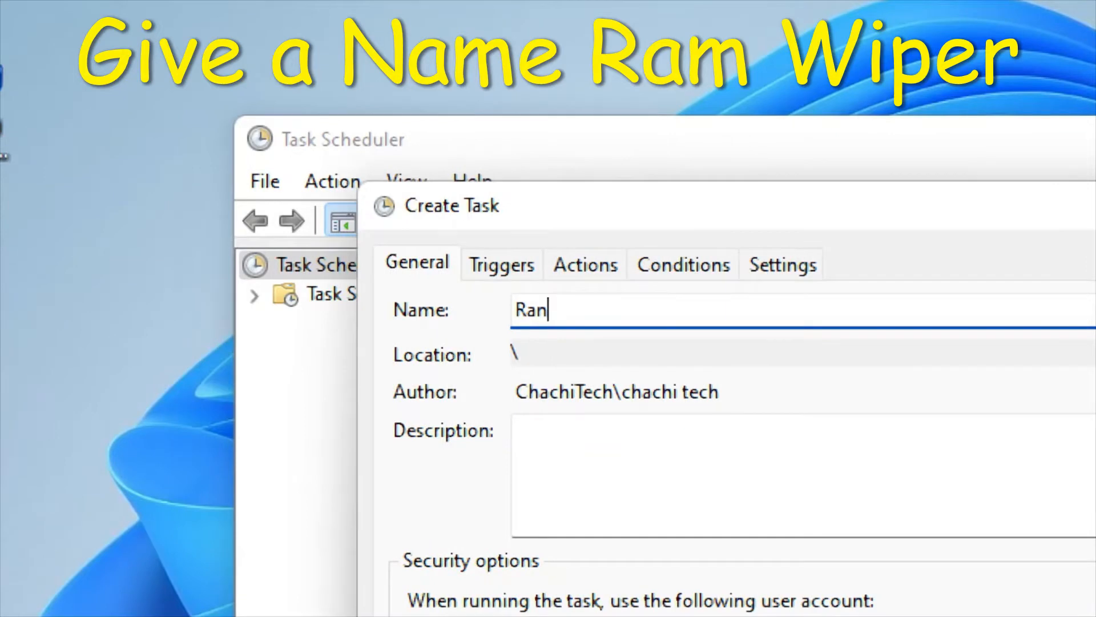
{"action": "key", "text": "BackSpace"}
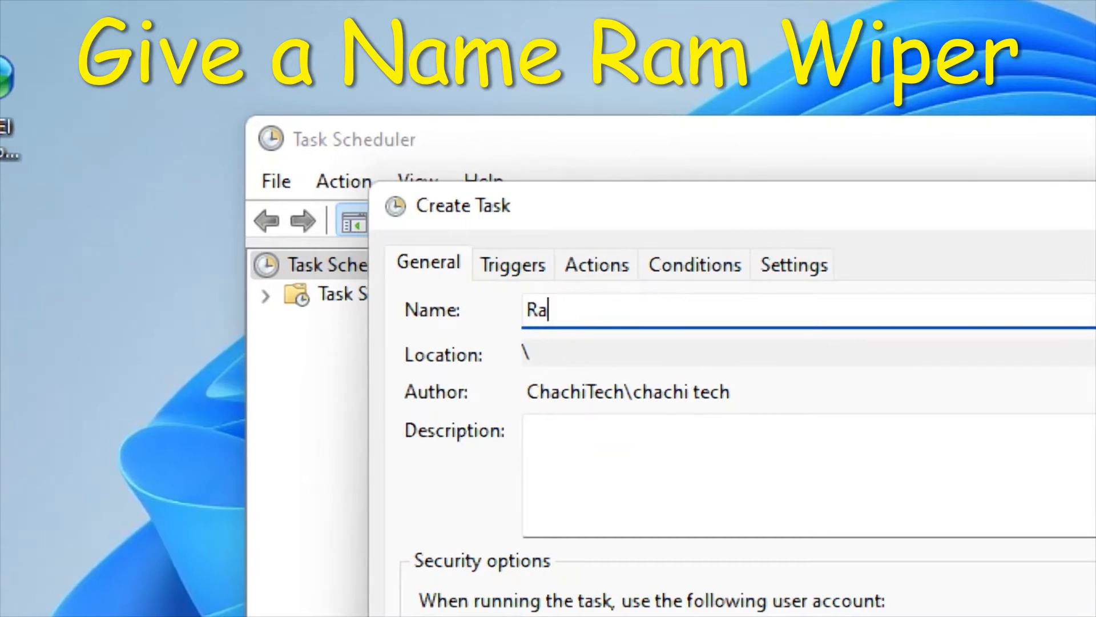
{"action": "type", "text": "m "}
{"action": "type", "text": "W"}
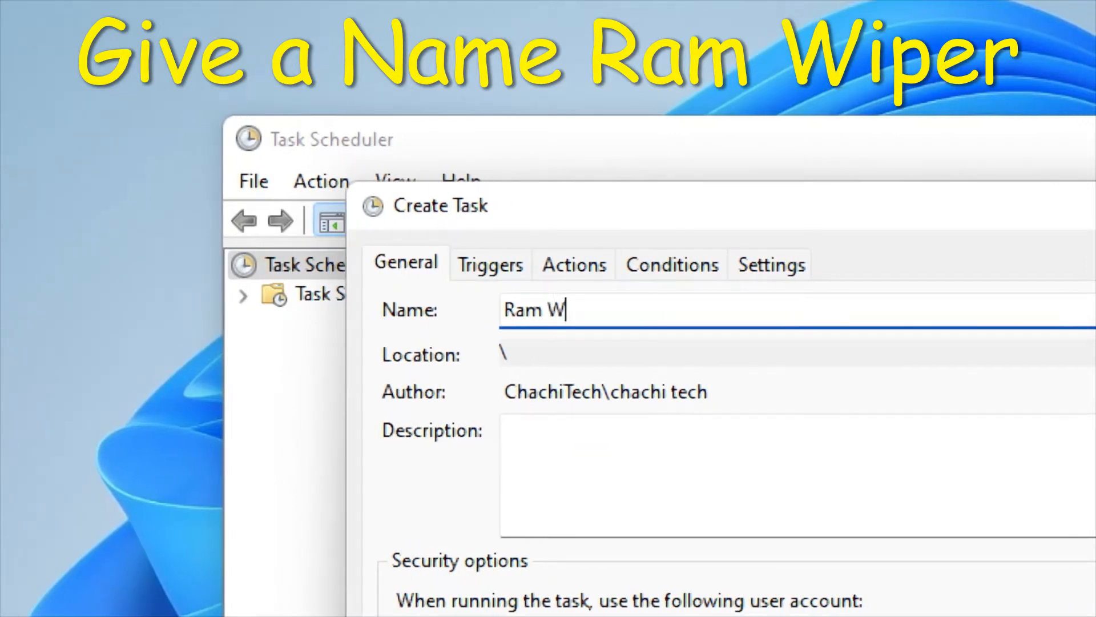
{"action": "type", "text": "iper"}
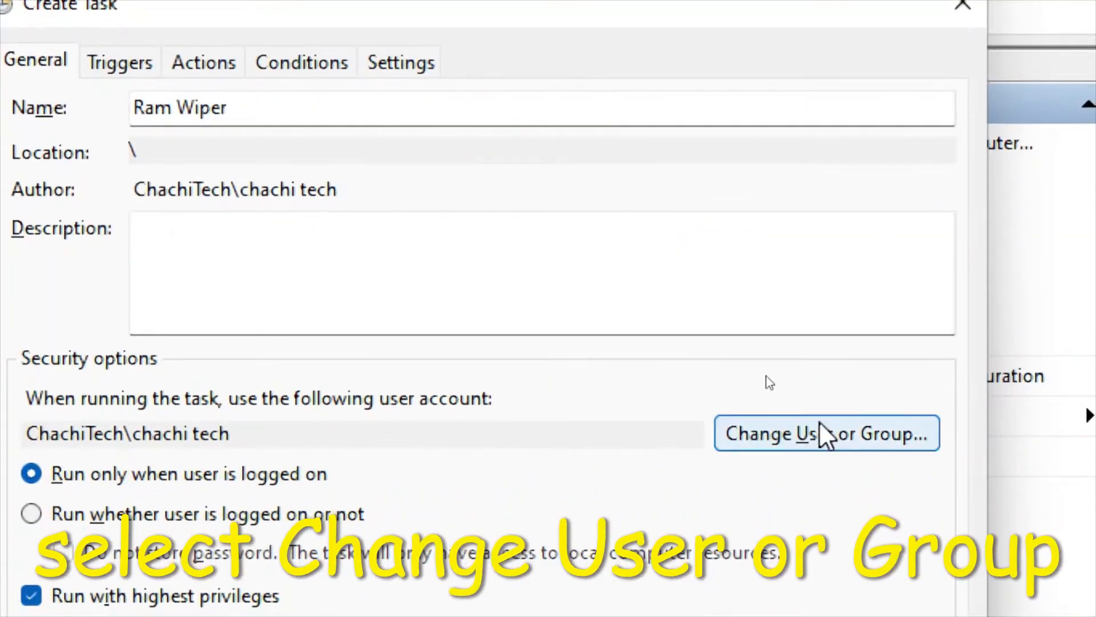
Change the account that runs the task to SYSTEM, found through the advanced user or group search
{"action": "left_click", "coordinate": [825, 440]}
{"action": "left_click", "coordinate": [820, 433]}
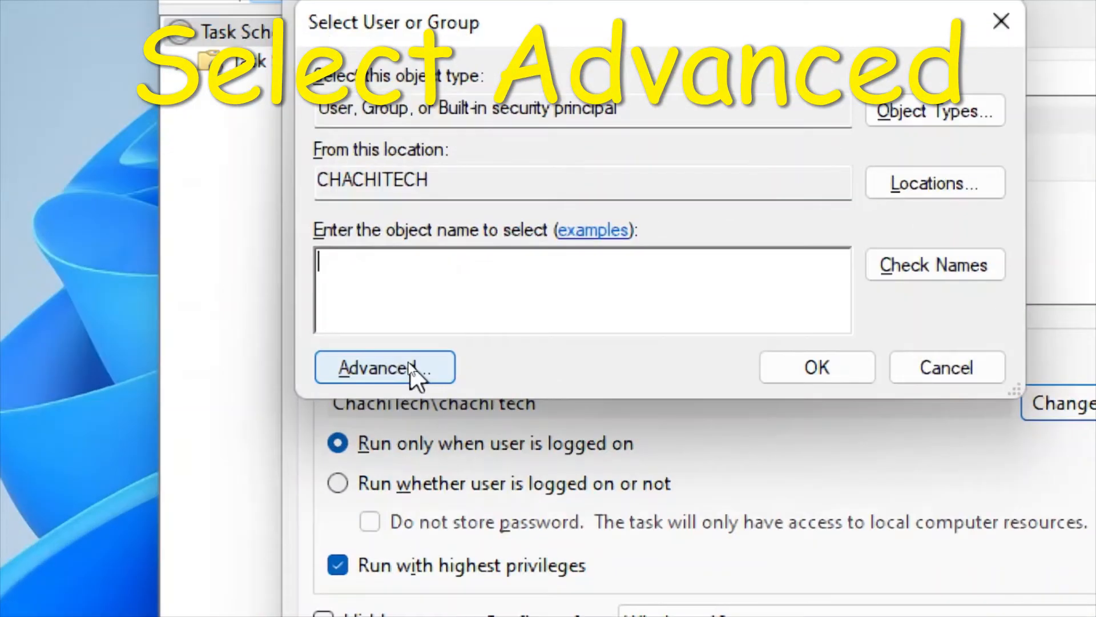
{"action": "left_click", "coordinate": [409, 365]}
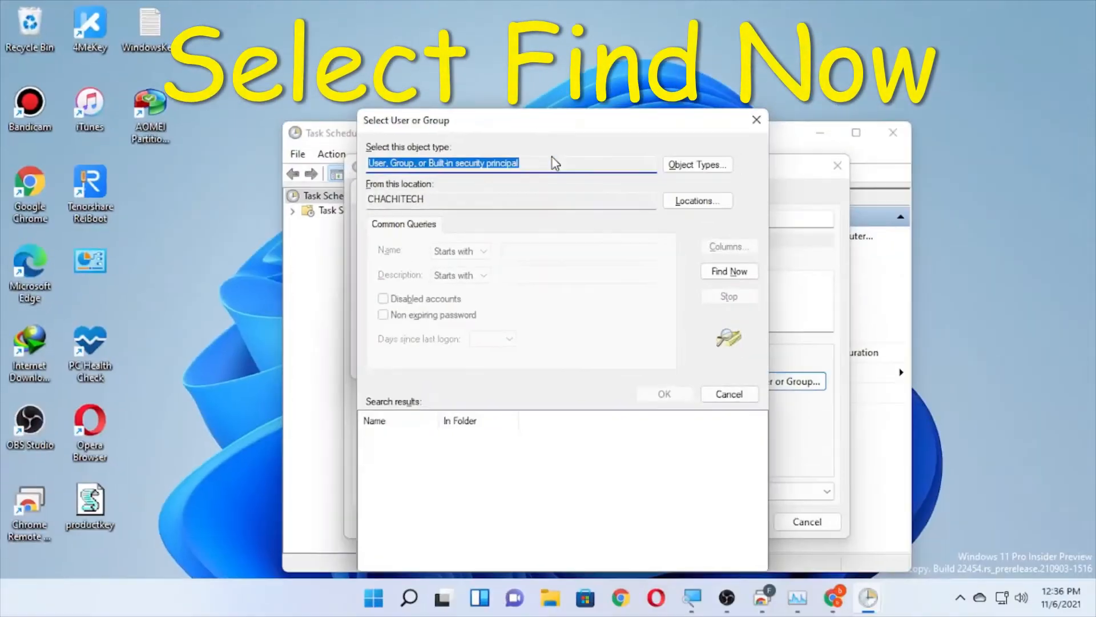
{"action": "left_click", "coordinate": [735, 273]}
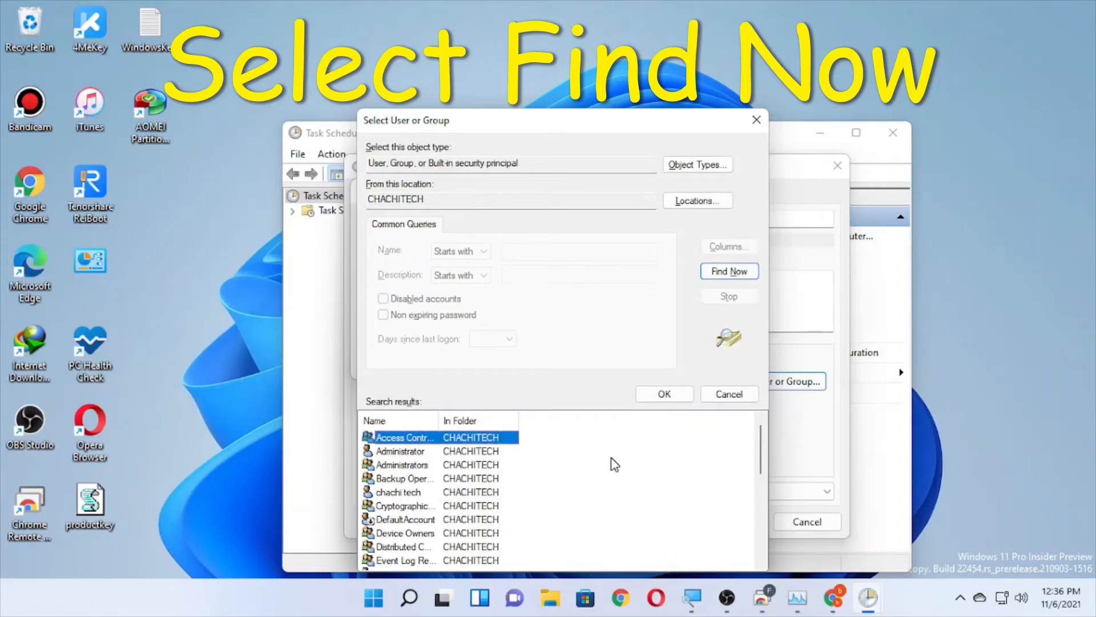
{"action": "scroll", "coordinate": [615, 461], "scroll_direction": "down", "scroll_amount": 1}
{"action": "scroll", "coordinate": [511, 520], "scroll_direction": "down", "scroll_amount": 1}
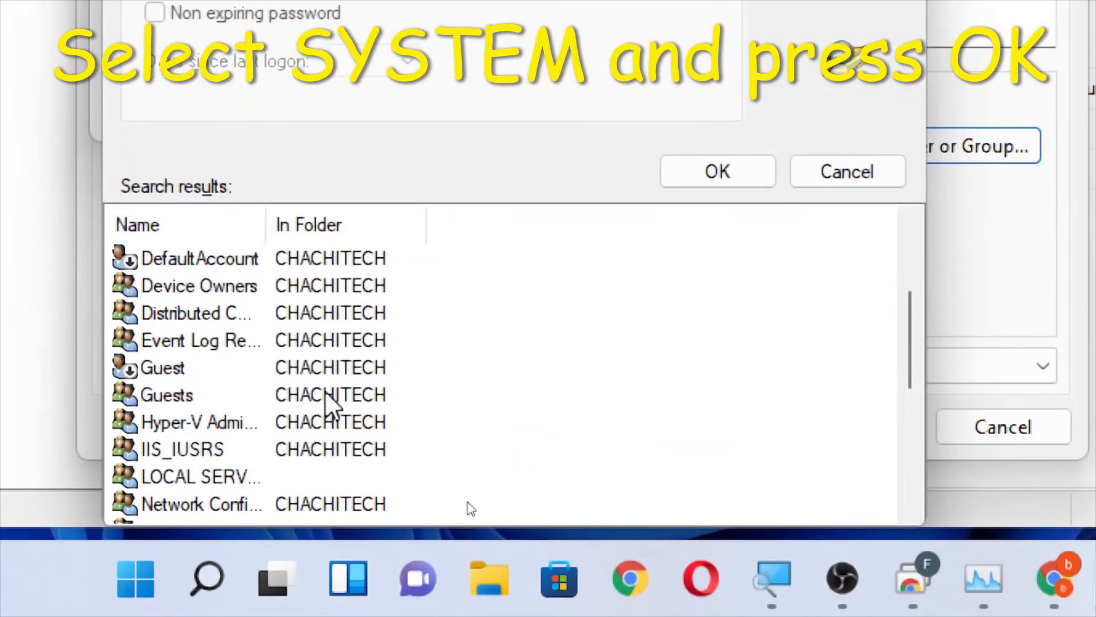
{"action": "scroll", "coordinate": [325, 394], "scroll_direction": "down", "scroll_amount": 4}
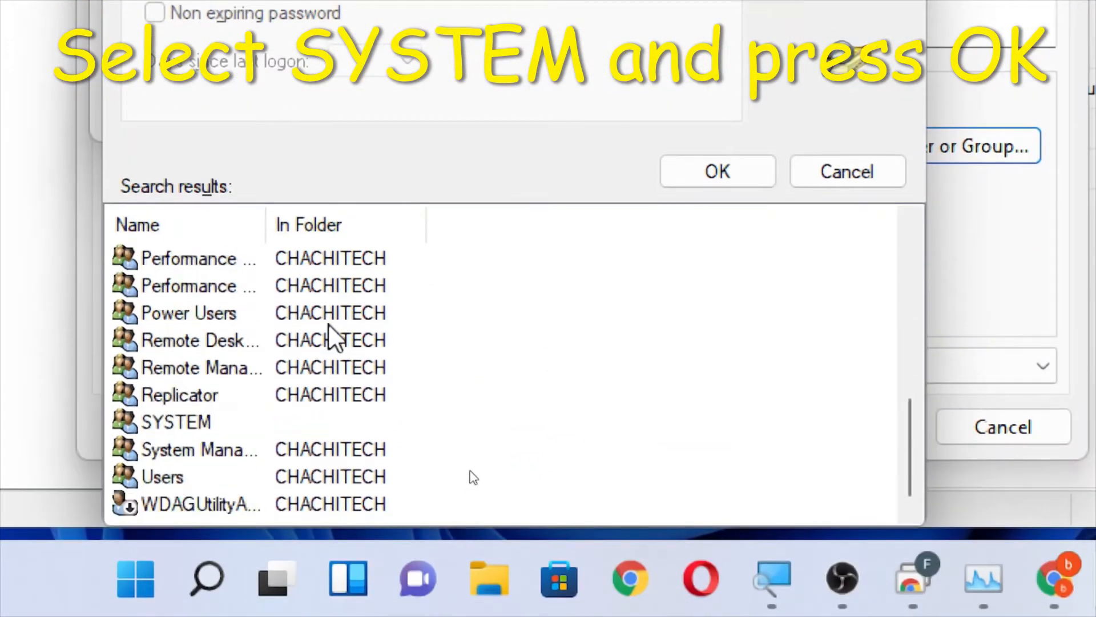
{"action": "left_click", "coordinate": [203, 424]}
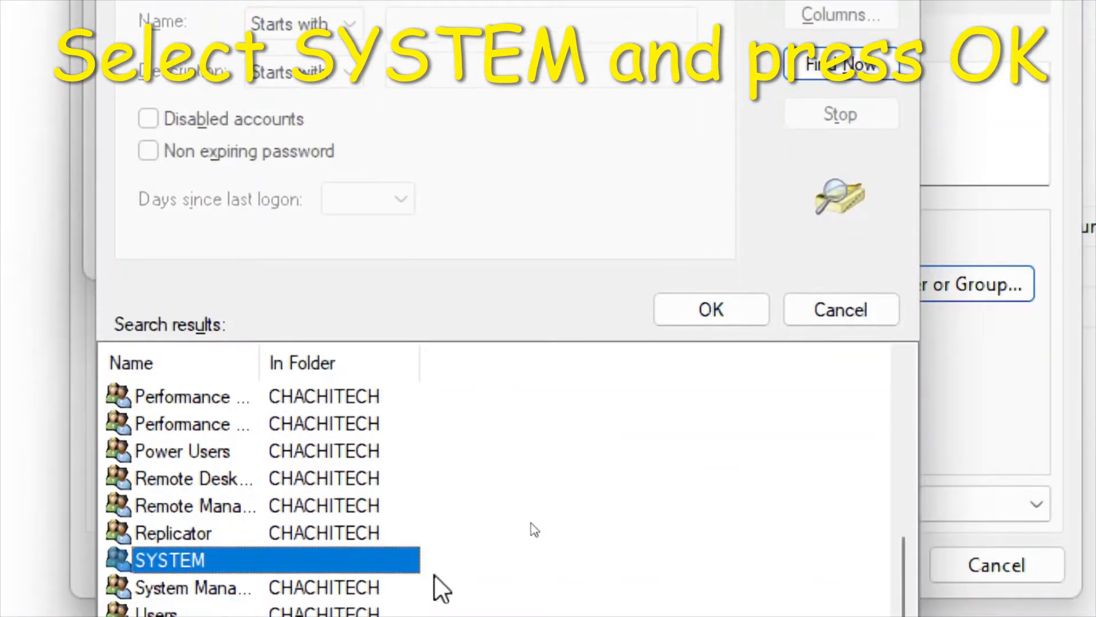
{"action": "left_click", "coordinate": [713, 309]}
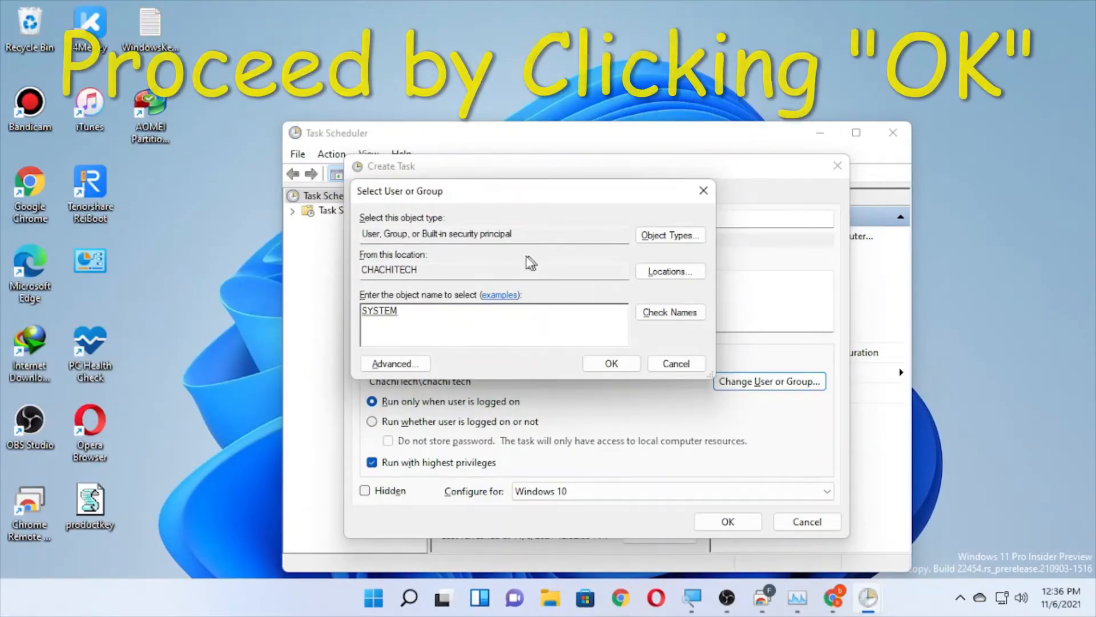
{"action": "left_click", "coordinate": [612, 364]}
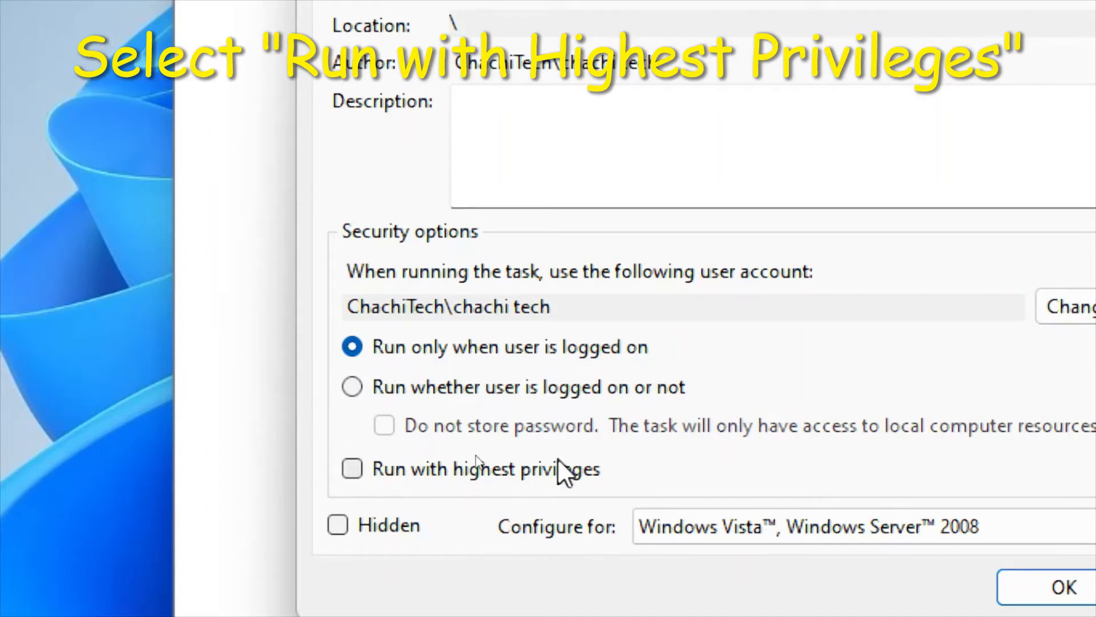
Set the task to run with highest privileges and configure it for Windows 10
{"action": "left_click", "coordinate": [352, 469]}
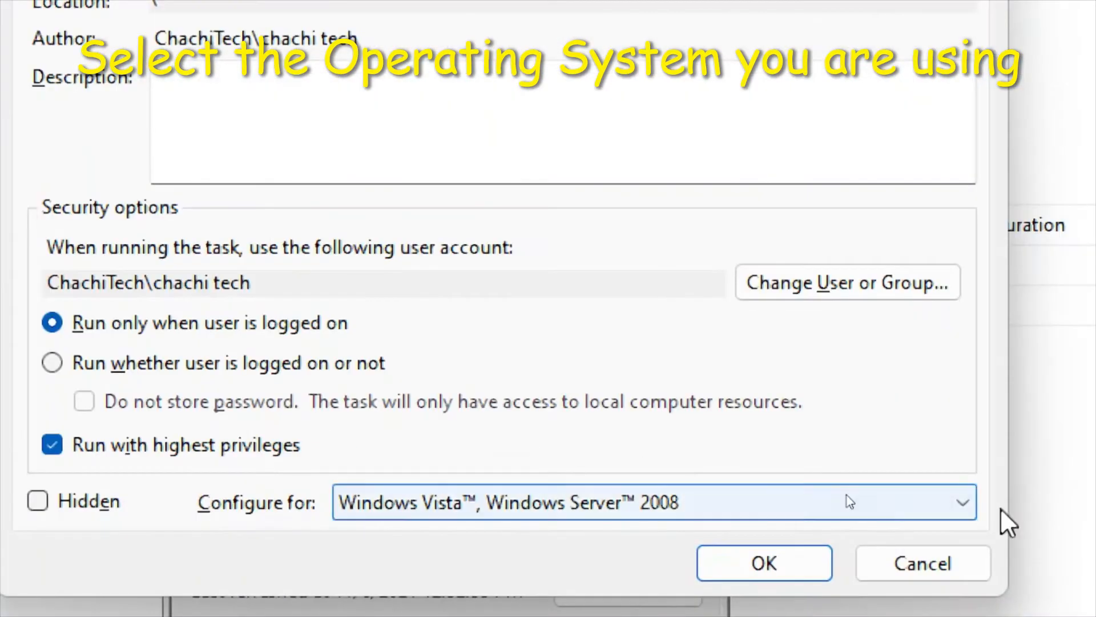
{"action": "left_click", "coordinate": [959, 511]}
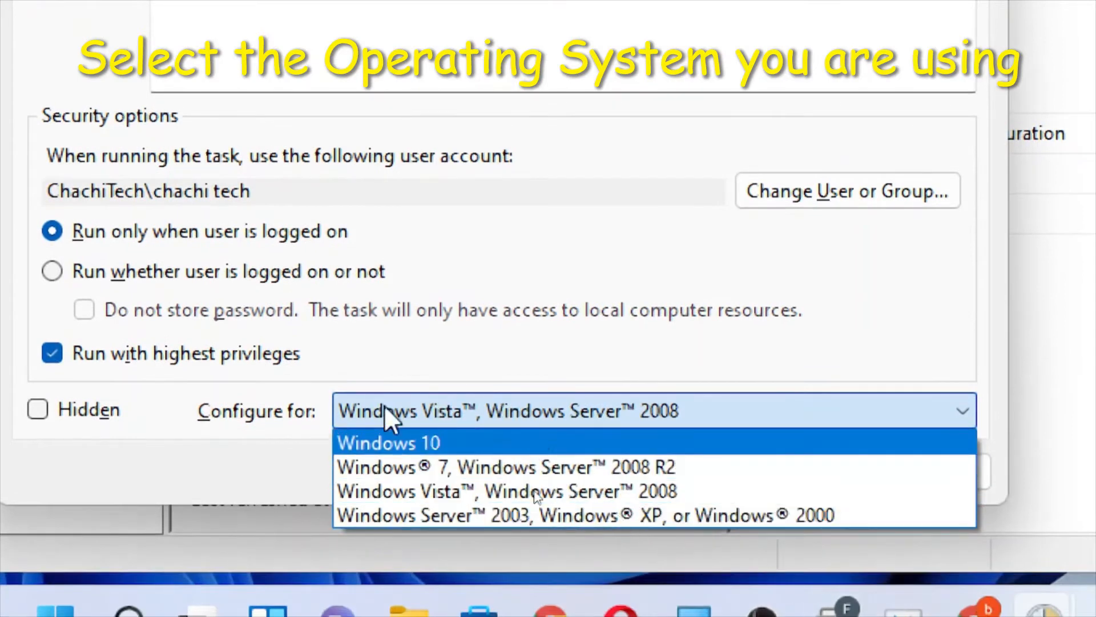
{"action": "left_click", "coordinate": [387, 440]}
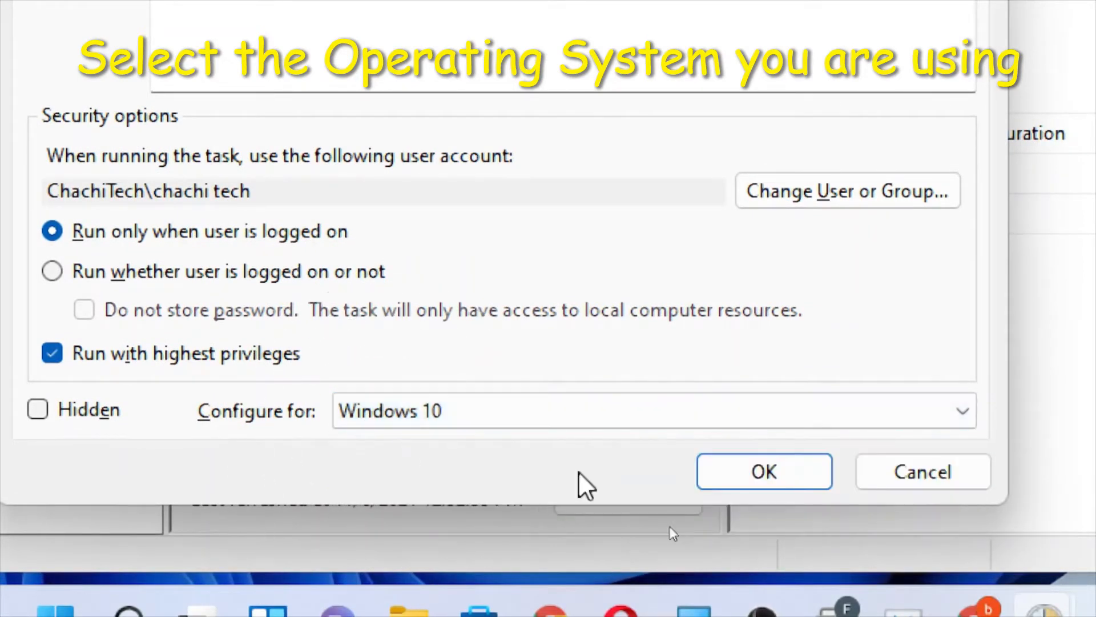
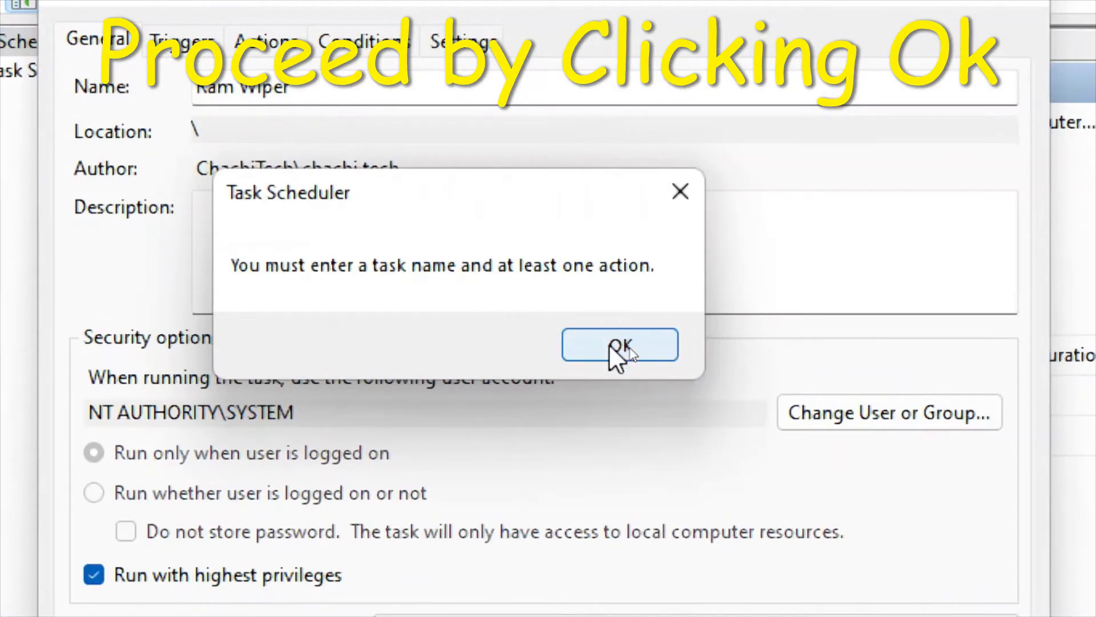
{"action": "left_click", "coordinate": [611, 345]}
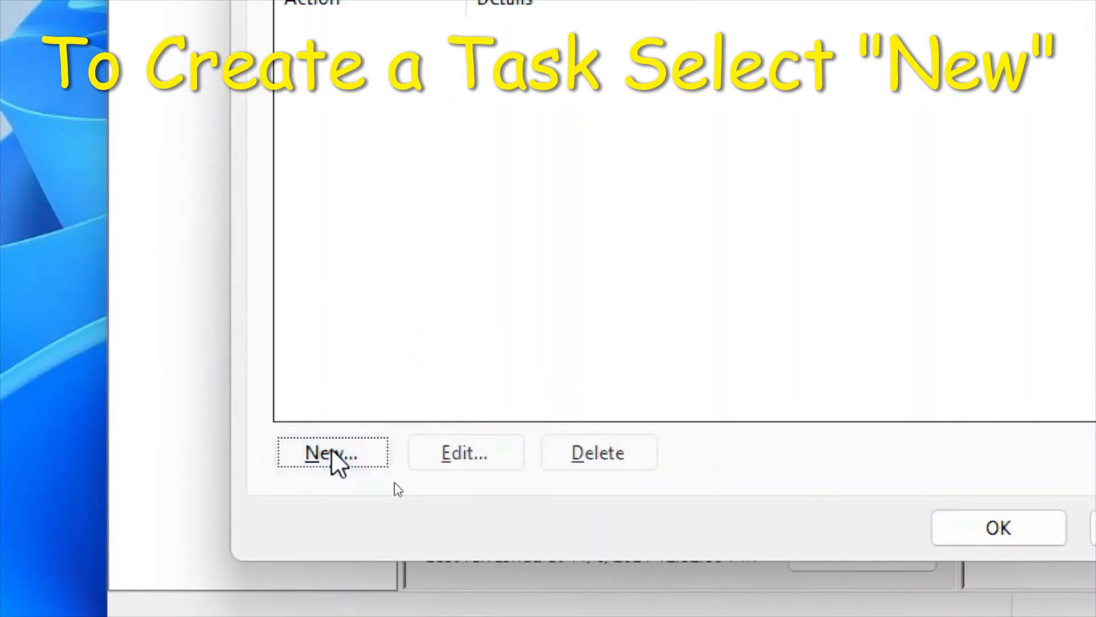
Add a Start a program action that runs EmptyStandbyList from the Downloads folder, and save the task
{"action": "left_click", "coordinate": [332, 451]}
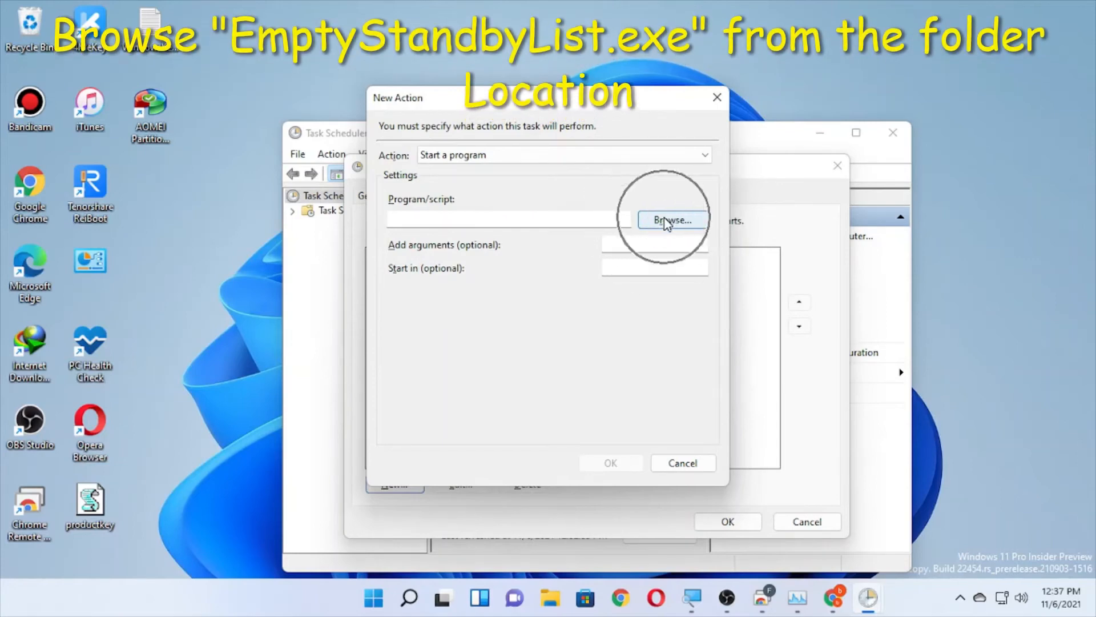
{"action": "left_click", "coordinate": [671, 220]}
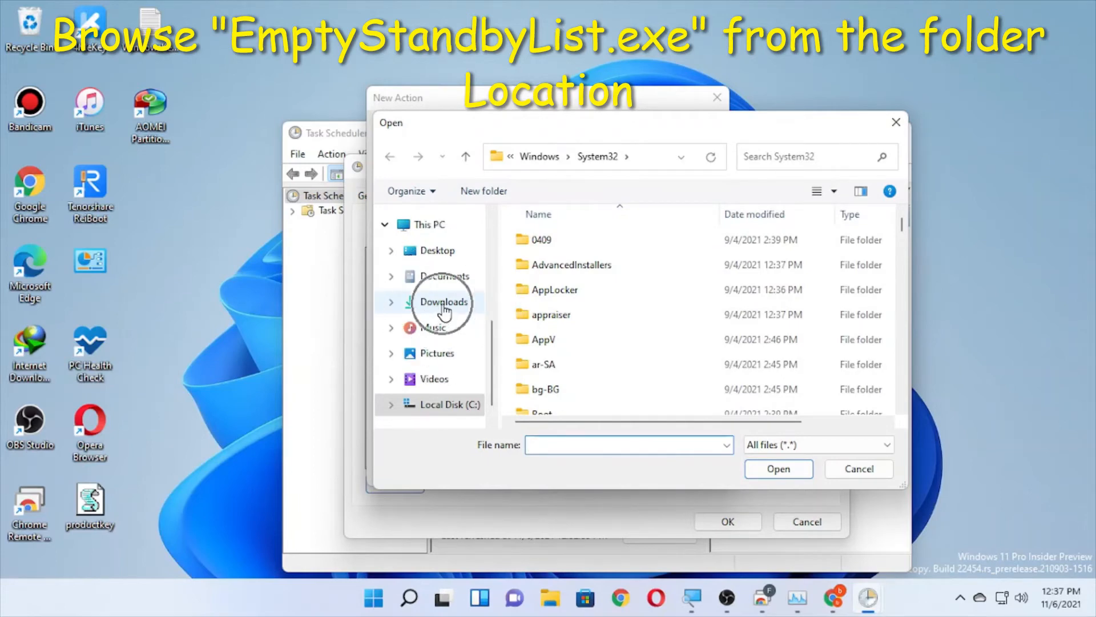
{"action": "left_click", "coordinate": [444, 308]}
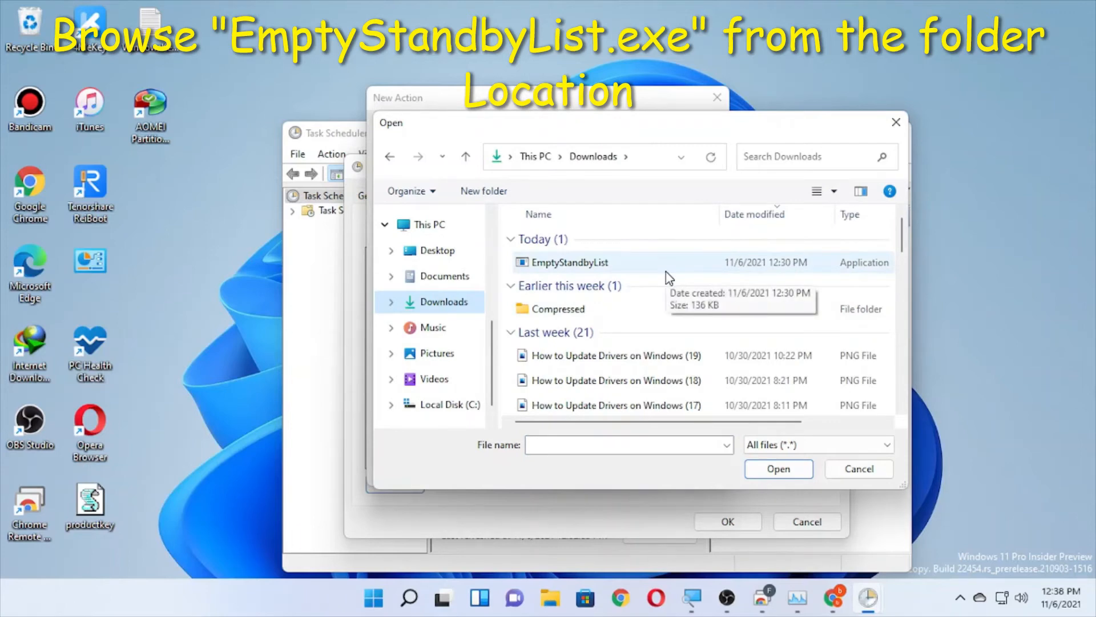
{"action": "left_click", "coordinate": [654, 268]}
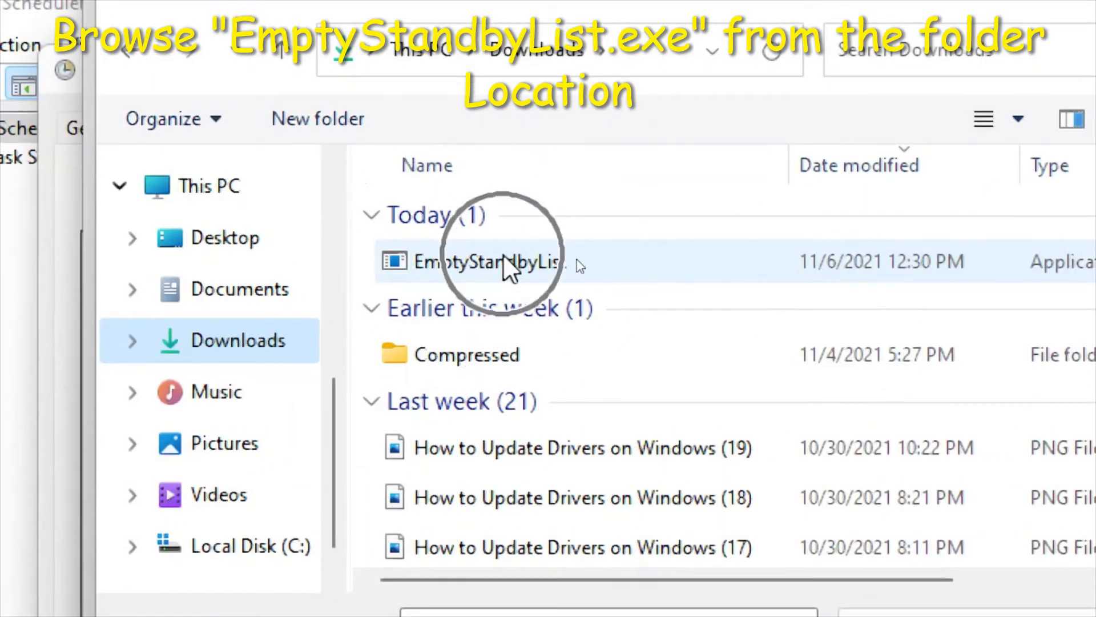
{"action": "scroll", "coordinate": [674, 303], "scroll_direction": "down", "scroll_amount": 2}
{"action": "scroll", "coordinate": [679, 315], "scroll_direction": "down", "scroll_amount": 2}
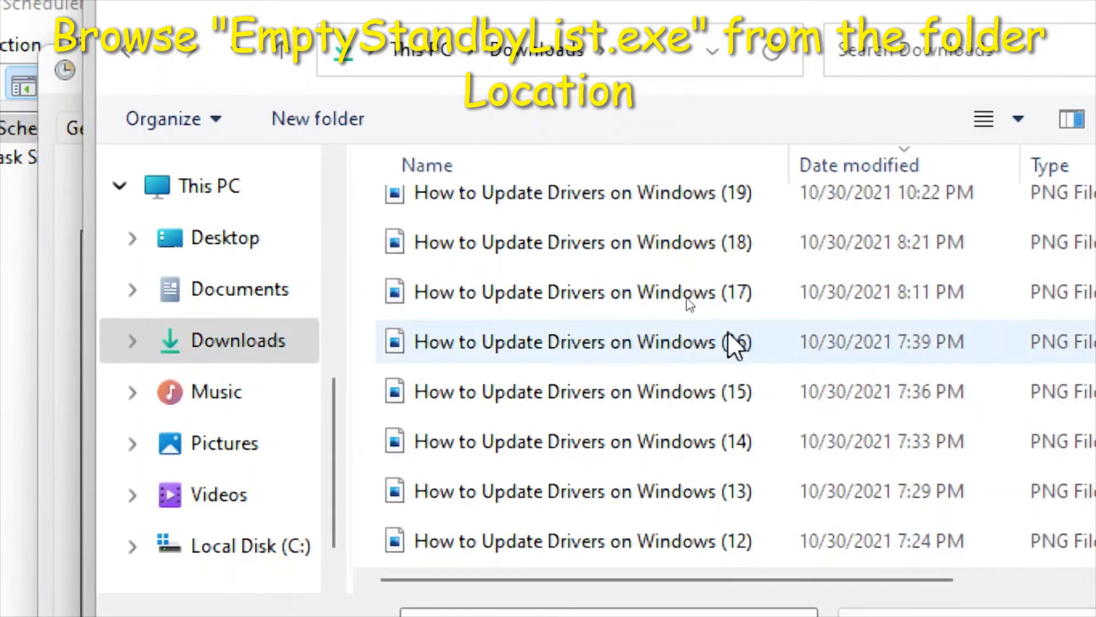
{"action": "scroll", "coordinate": [731, 343], "scroll_direction": "up", "scroll_amount": 4}
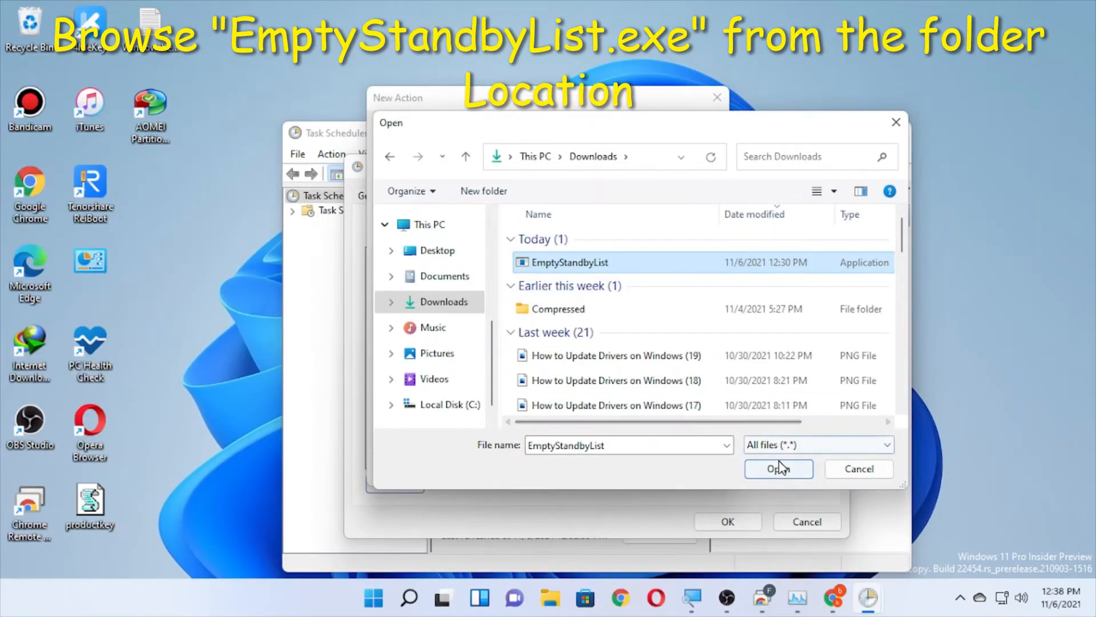
{"action": "left_click", "coordinate": [780, 469]}
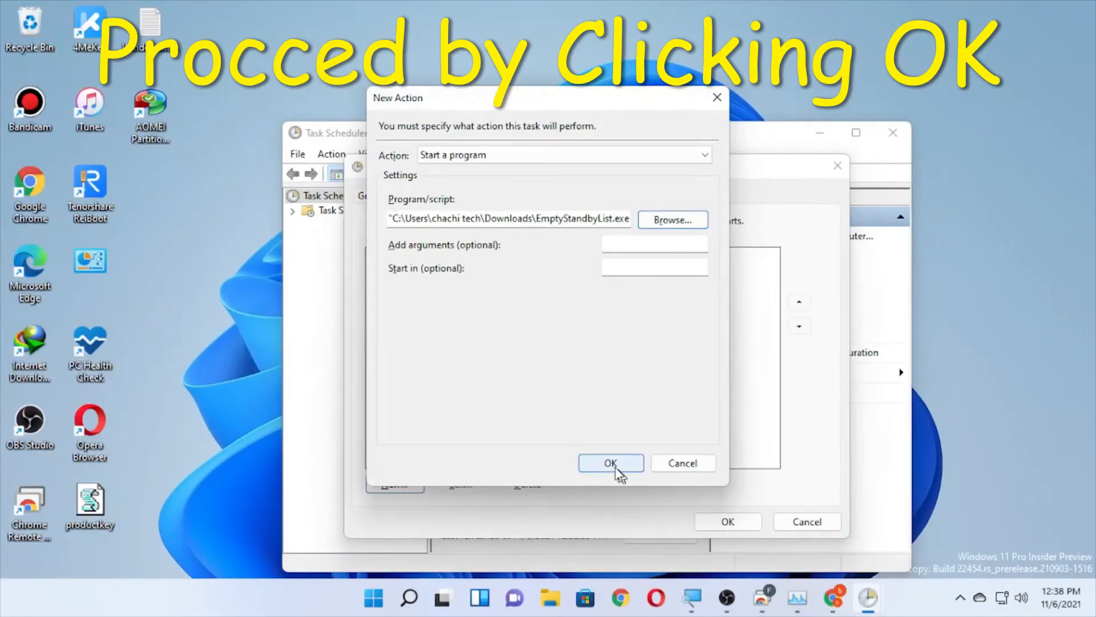
{"action": "left_click", "coordinate": [611, 463]}
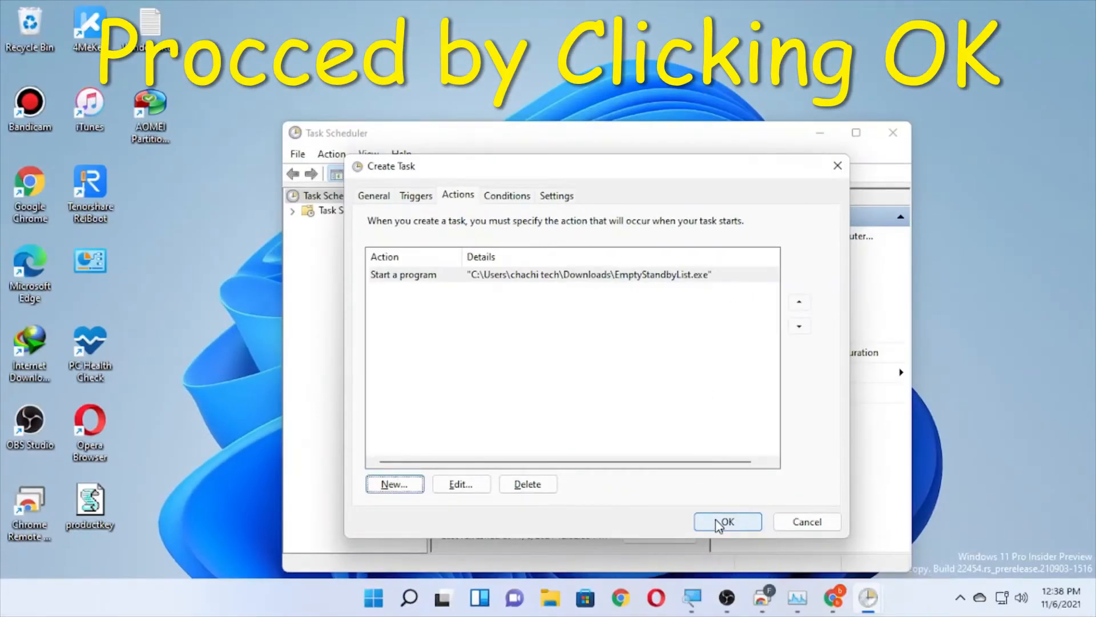
{"action": "left_click", "coordinate": [724, 521]}
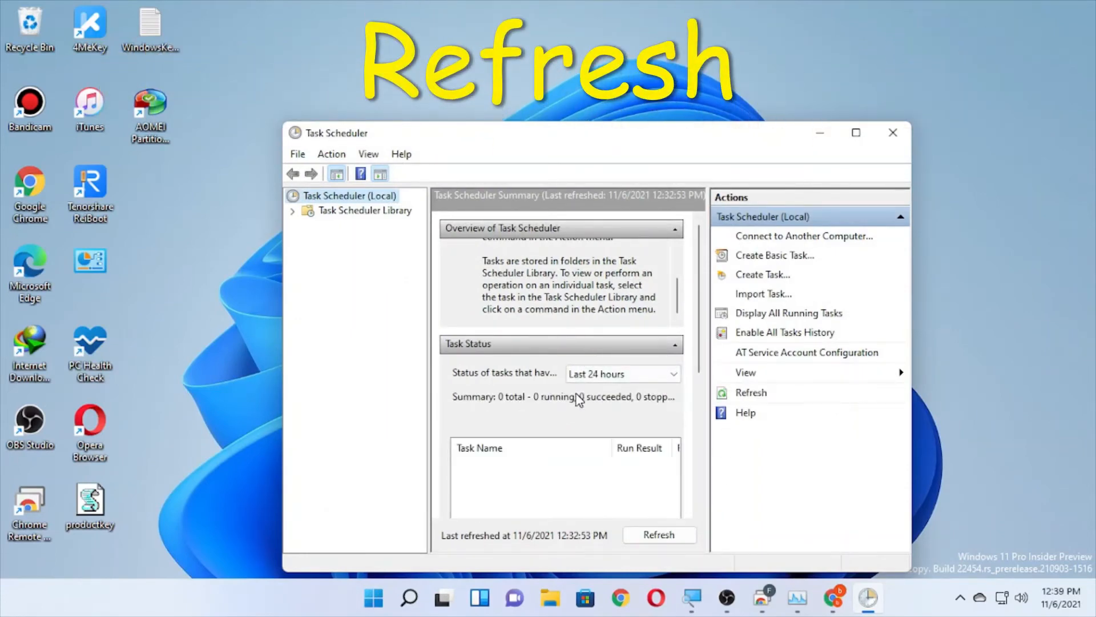
Refresh the Task Scheduler summary and run the Ram Wiper task from the Task Scheduler Library
{"action": "left_click", "coordinate": [658, 537]}
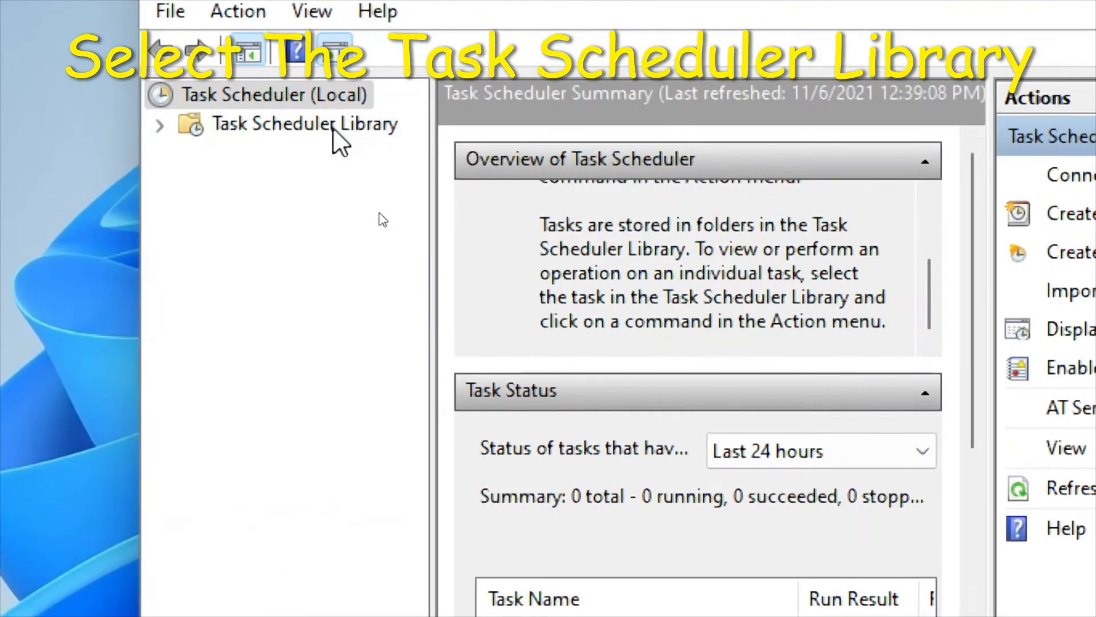
{"action": "left_click", "coordinate": [302, 125]}
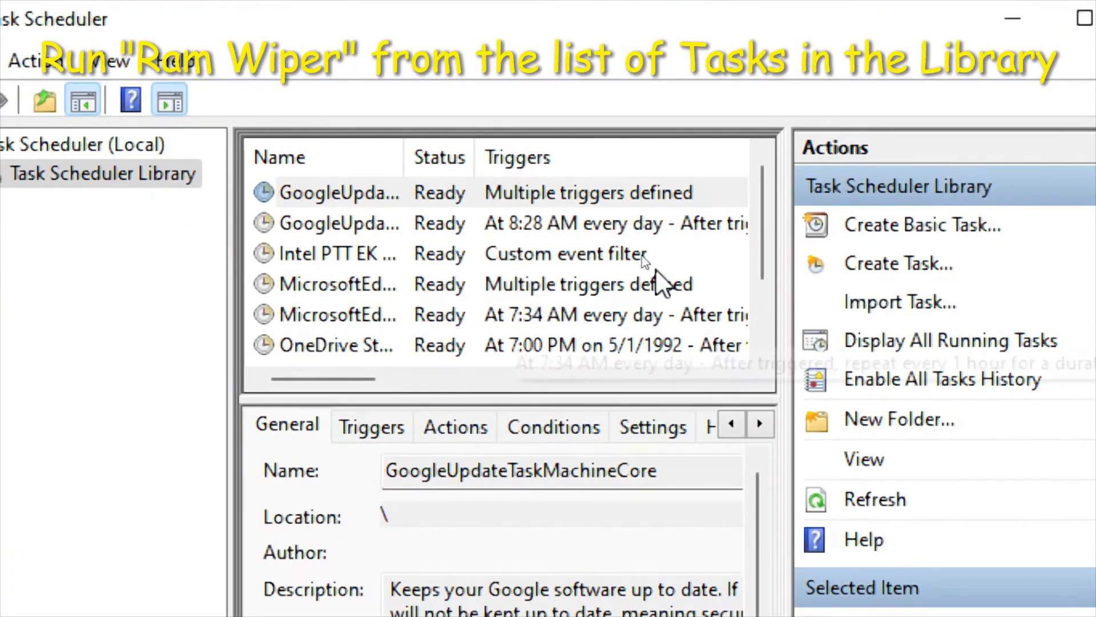
{"action": "scroll", "coordinate": [649, 252], "scroll_direction": "down", "scroll_amount": 1}
{"action": "scroll", "coordinate": [542, 236], "scroll_direction": "up", "scroll_amount": 1}
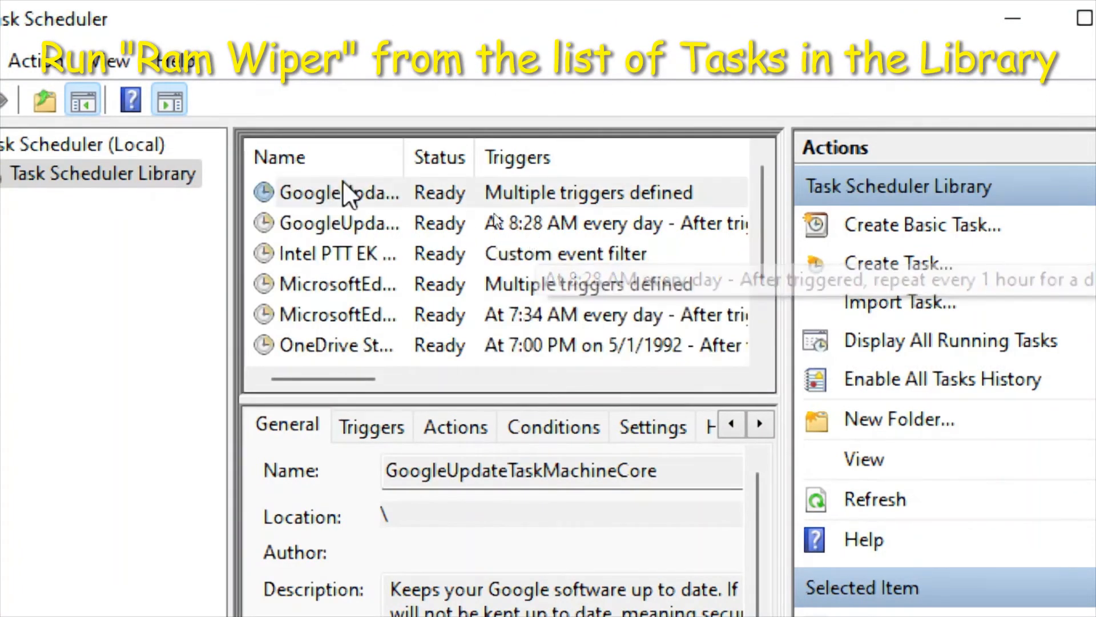
{"action": "scroll", "coordinate": [349, 272], "scroll_direction": "down", "scroll_amount": 1}
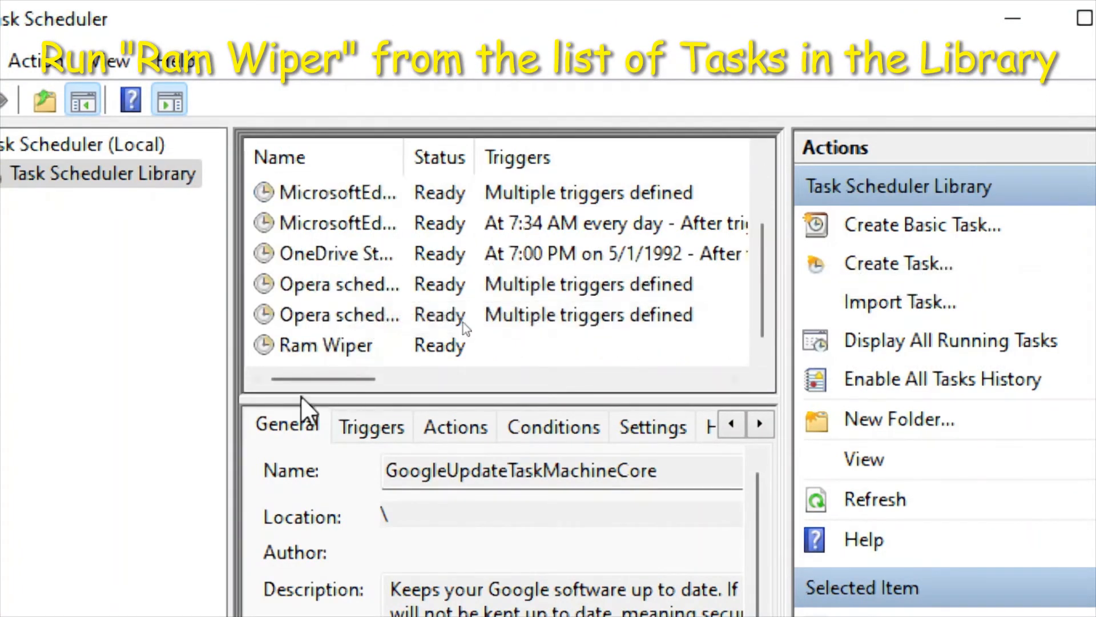
{"action": "left_click", "coordinate": [331, 342]}
{"action": "left_click", "coordinate": [447, 342]}
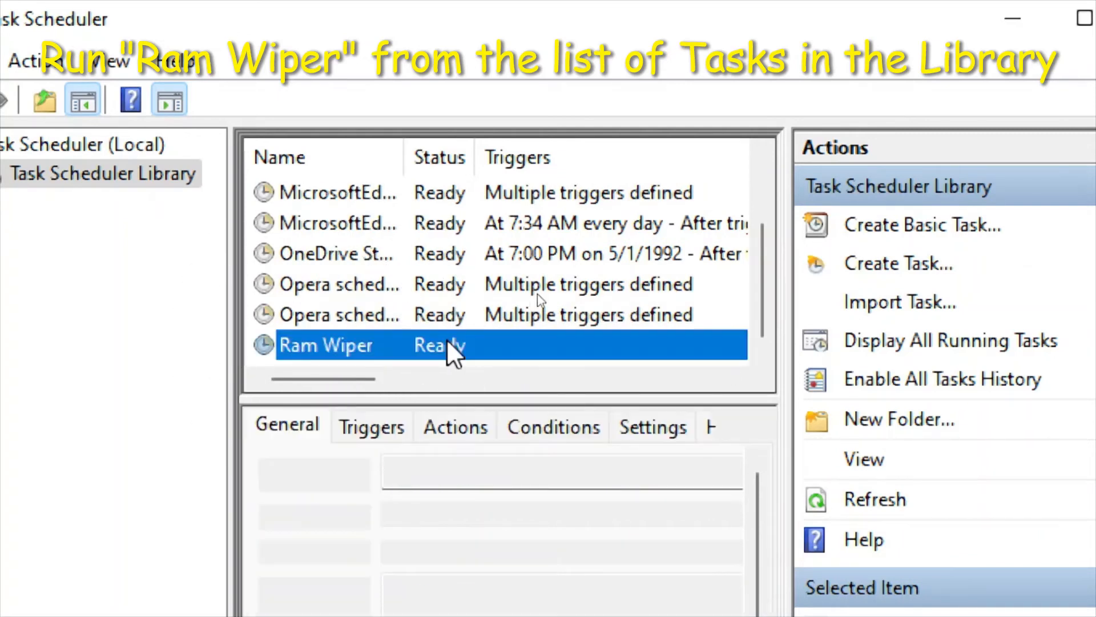
{"action": "right_click", "coordinate": [447, 341]}
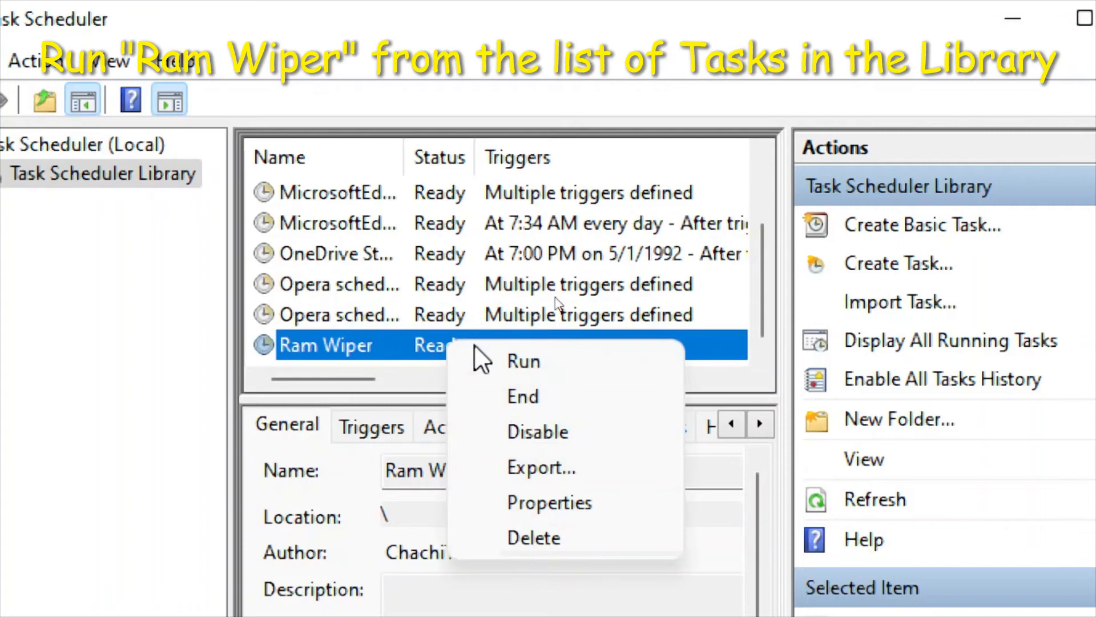
{"action": "left_click", "coordinate": [536, 363]}
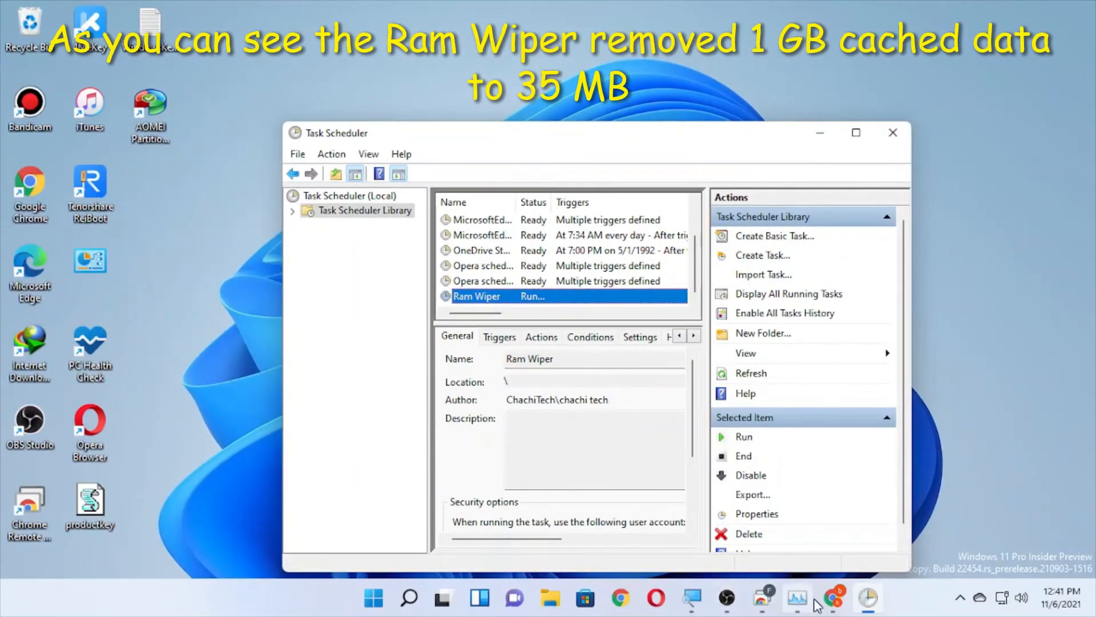
Switch to the open Task Manager window to check the cached memory after running the task
{"action": "mouse_move", "coordinate": [804, 602]}
{"action": "left_click", "coordinate": [797, 502]}
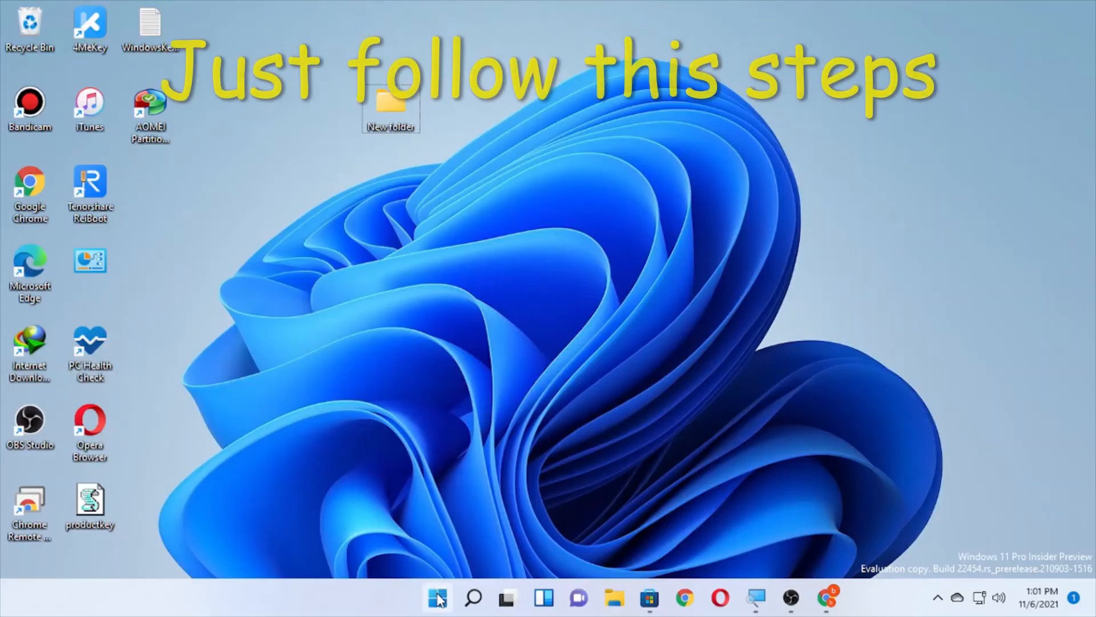
Open Task Manager and view the memory performance details, including the cached amount
{"action": "right_click", "coordinate": [438, 598]}
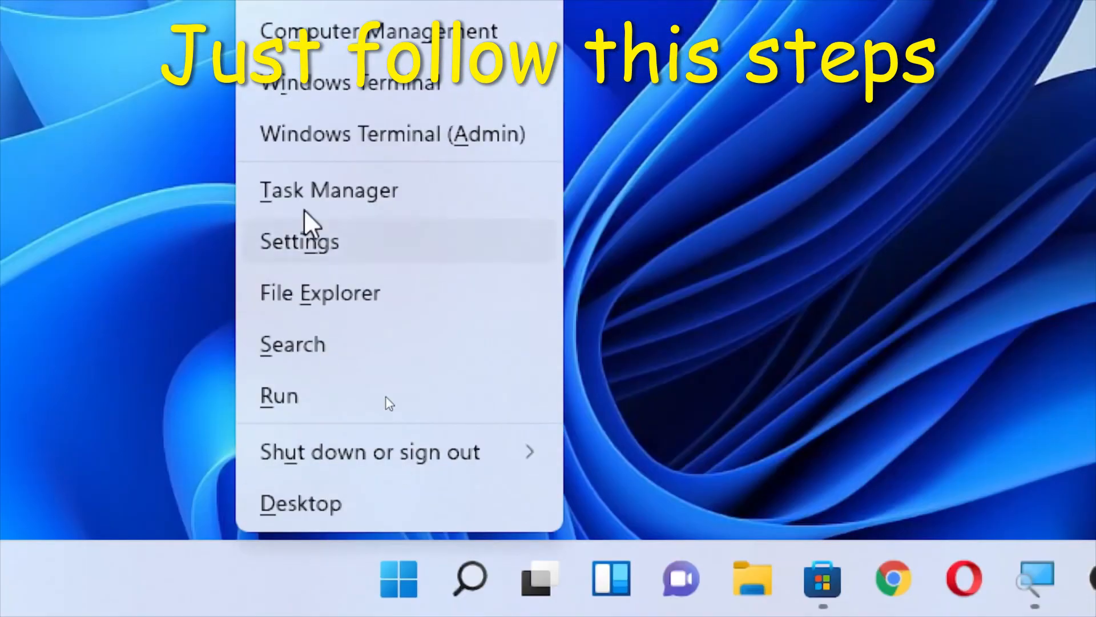
{"action": "left_click", "coordinate": [384, 182]}
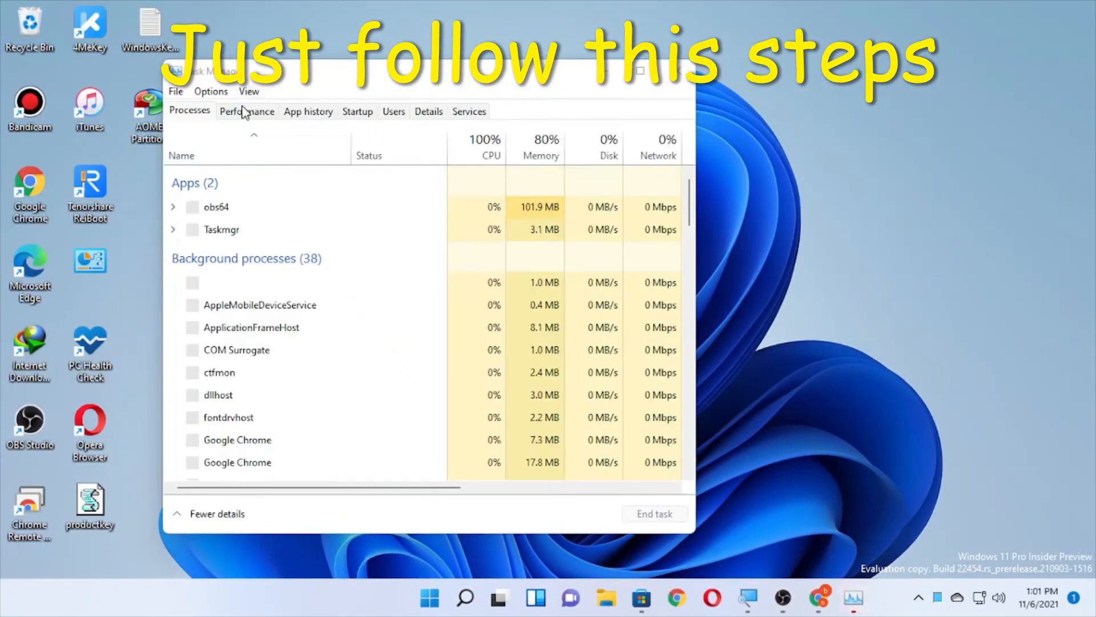
{"action": "left_click", "coordinate": [245, 113]}
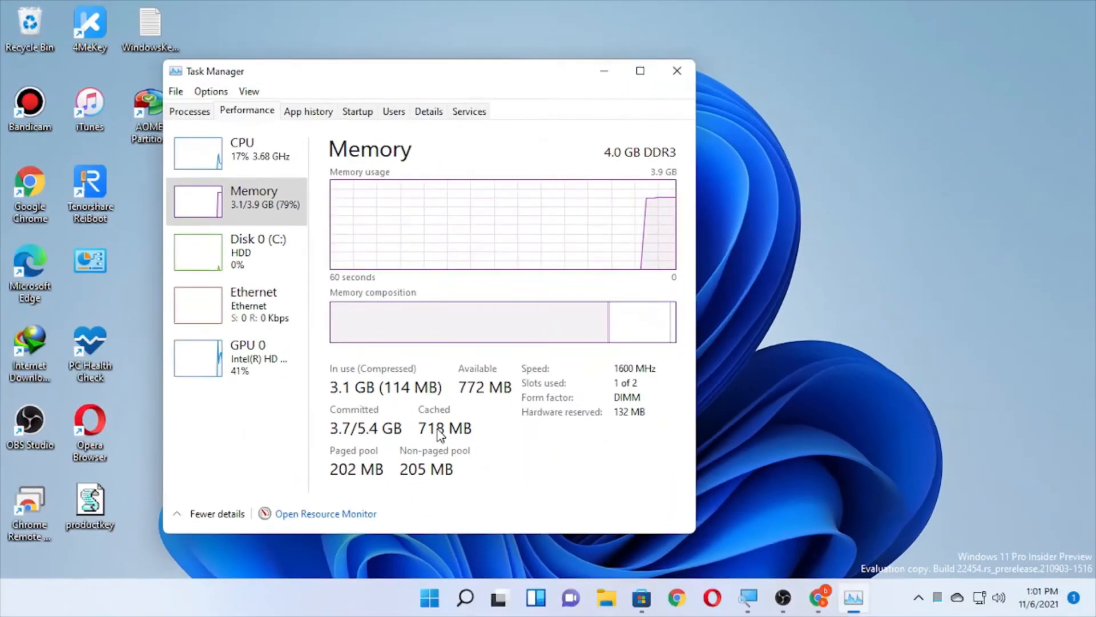
Search Windows for "task scheduler" and open the Task Scheduler app
{"action": "left_click", "coordinate": [467, 608]}
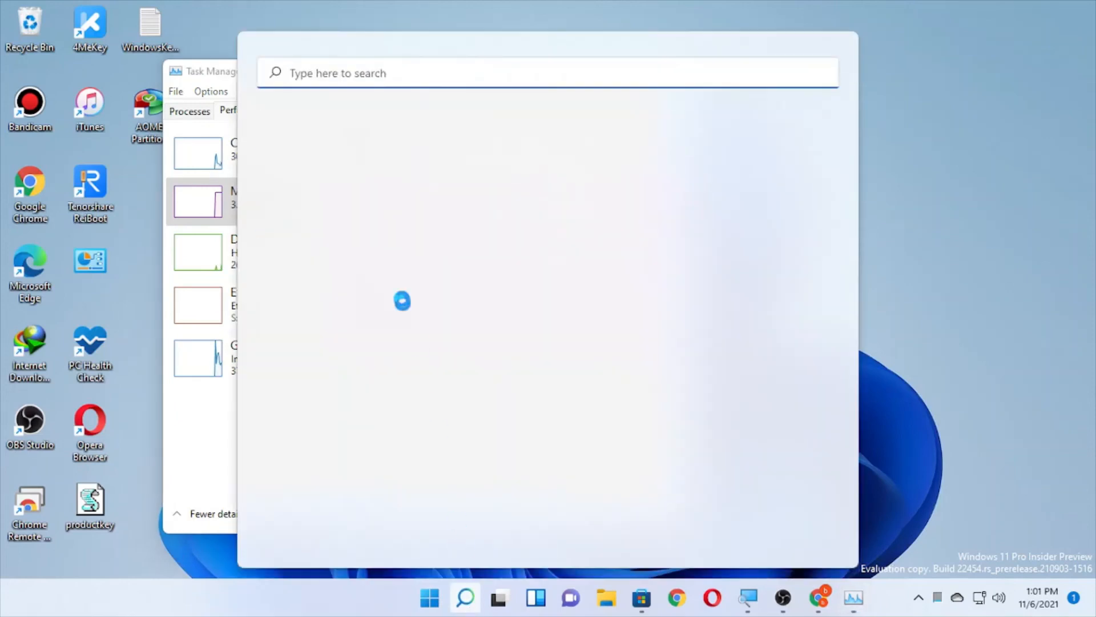
{"action": "left_click", "coordinate": [327, 69]}
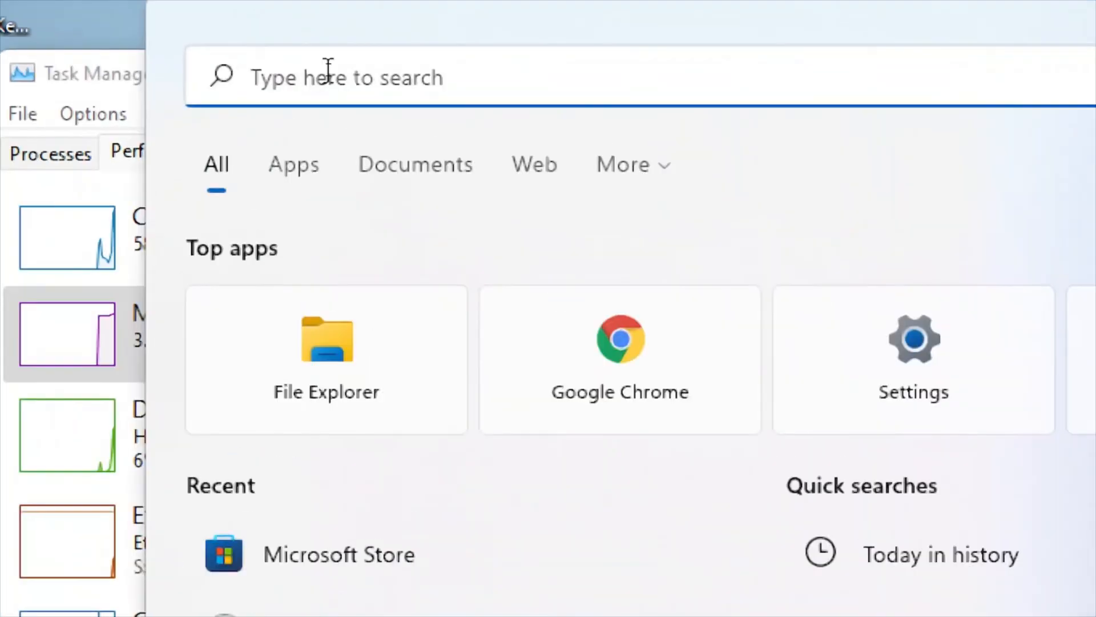
{"action": "type", "text": "task sch"}
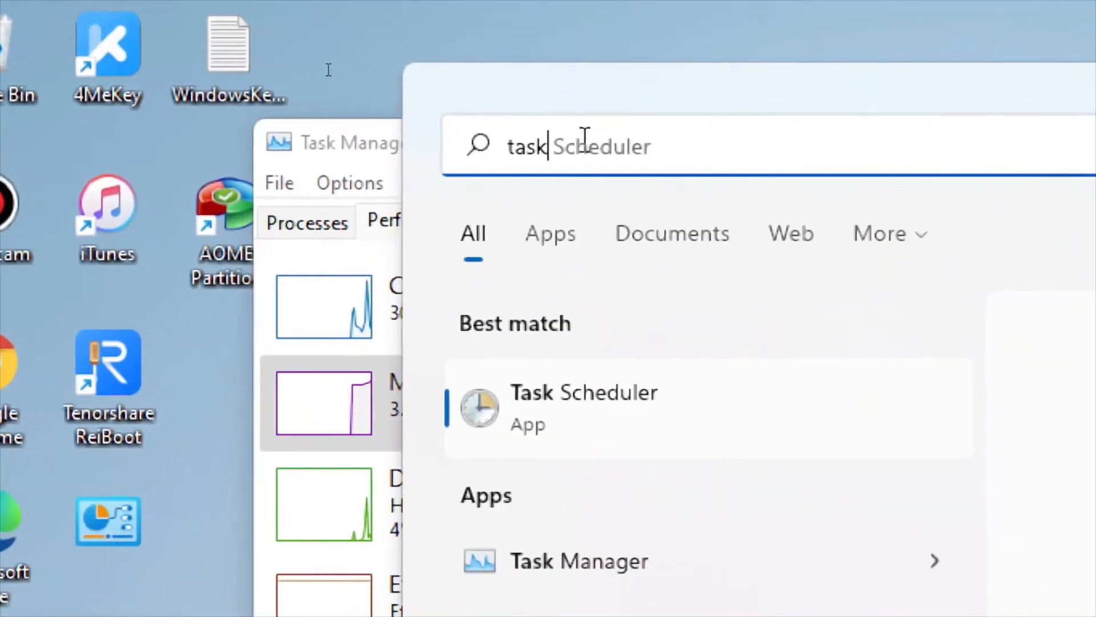
{"action": "type", "text": "eduler"}
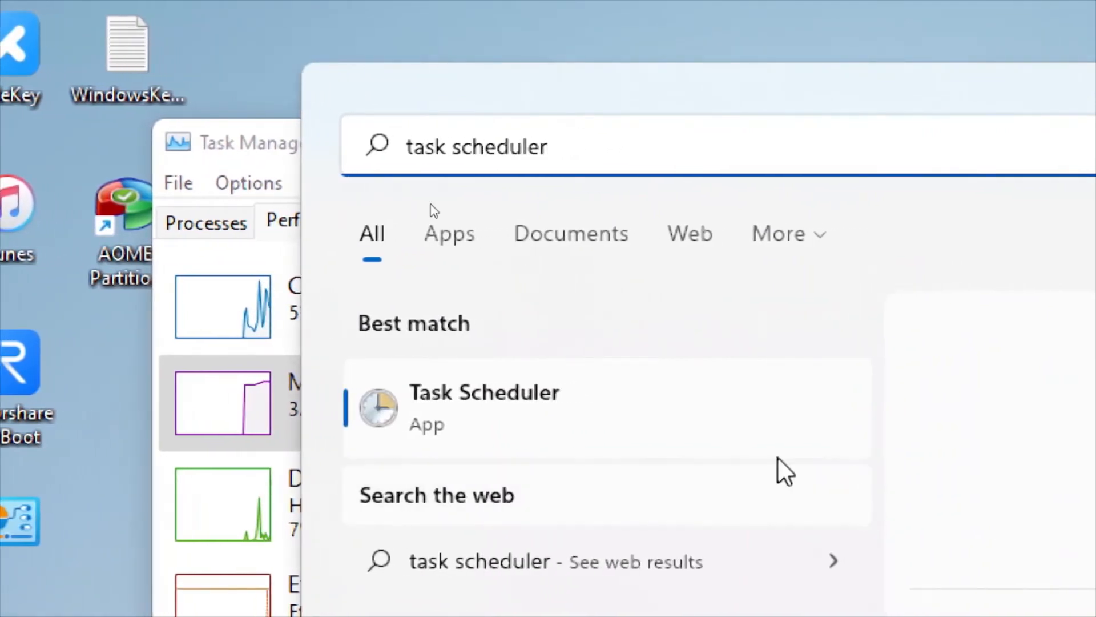
{"action": "left_click", "coordinate": [665, 425]}
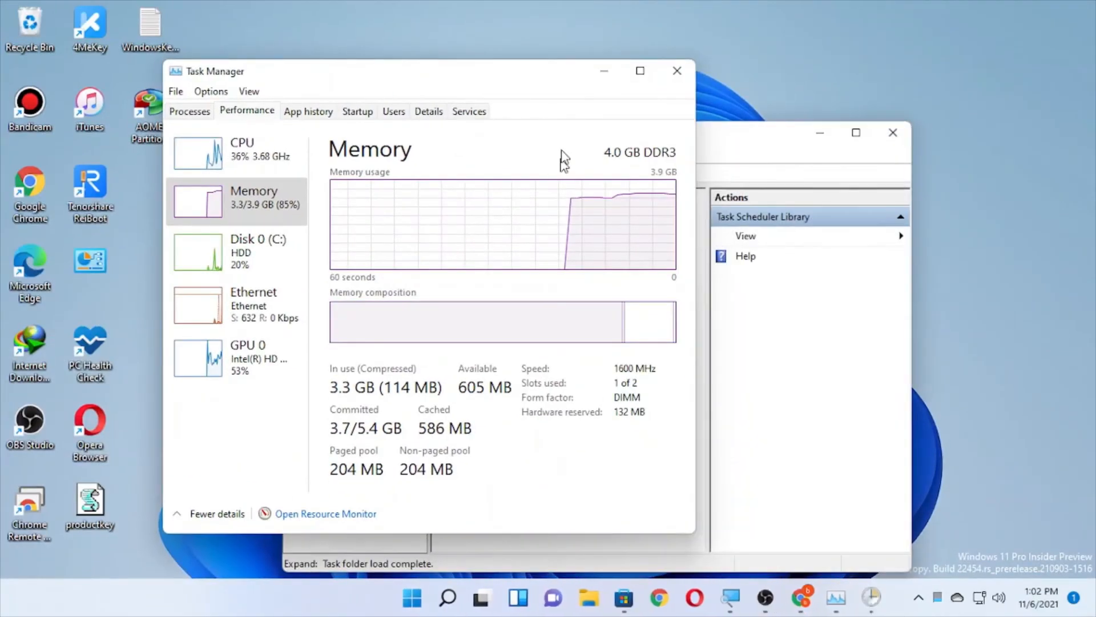
Run the Ram Wiper task from the Task Scheduler Library, with the window moved aside from Task Manager's memory figures
{"action": "left_click", "coordinate": [365, 210]}
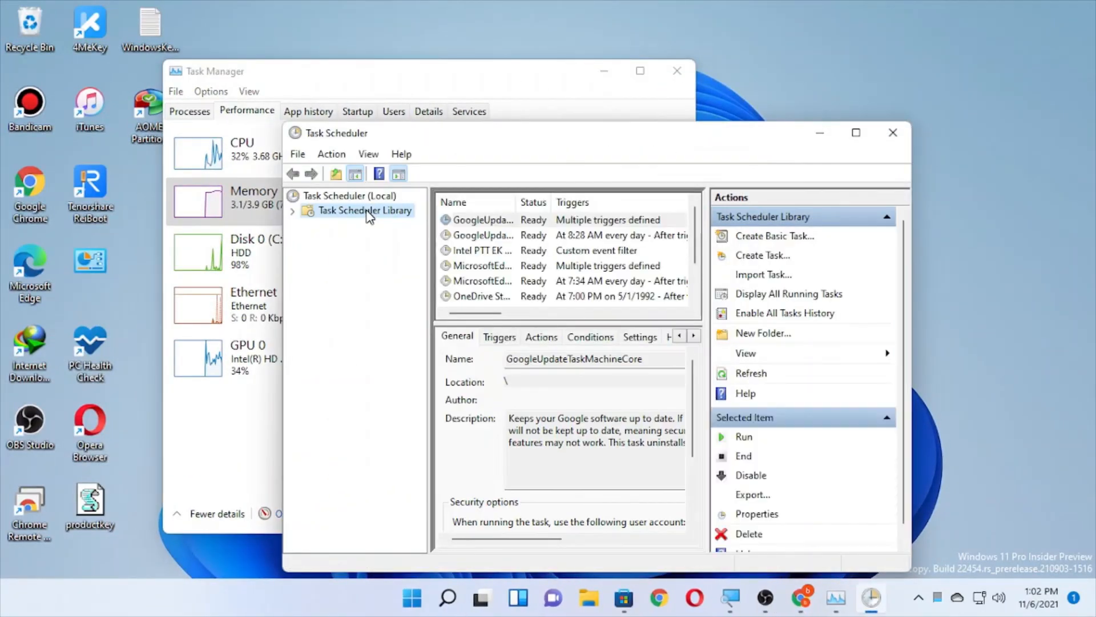
{"action": "left_click_drag", "start_coordinate": [519, 143], "coordinate": [752, 129]}
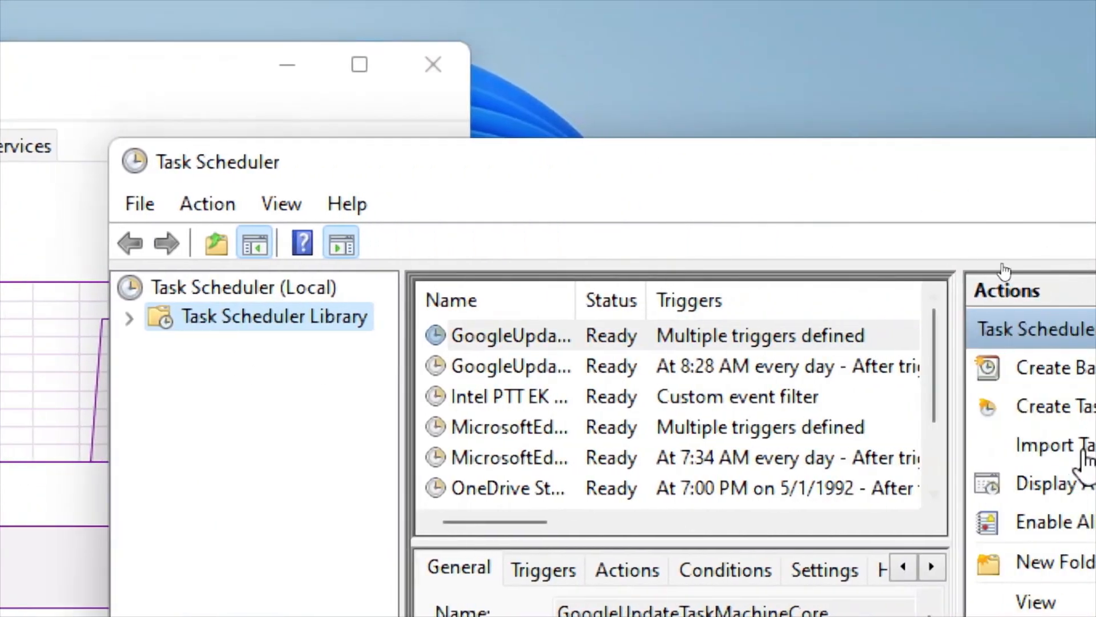
{"action": "left_click", "coordinate": [1037, 396]}
{"action": "scroll", "coordinate": [574, 403], "scroll_direction": "down", "scroll_amount": 1}
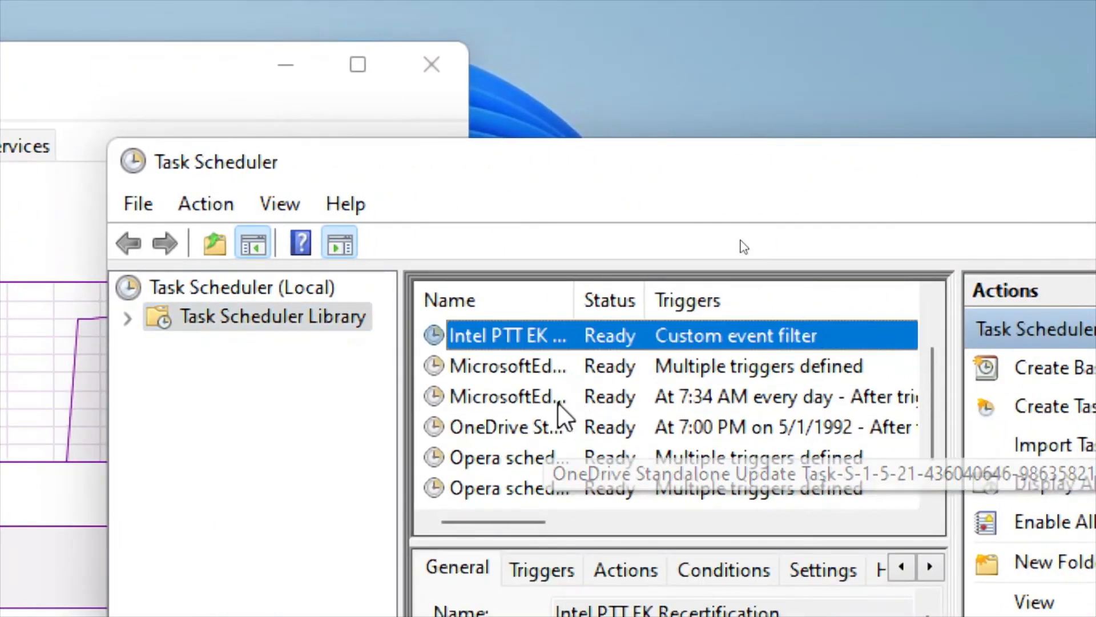
{"action": "scroll", "coordinate": [556, 434], "scroll_direction": "down", "scroll_amount": 1}
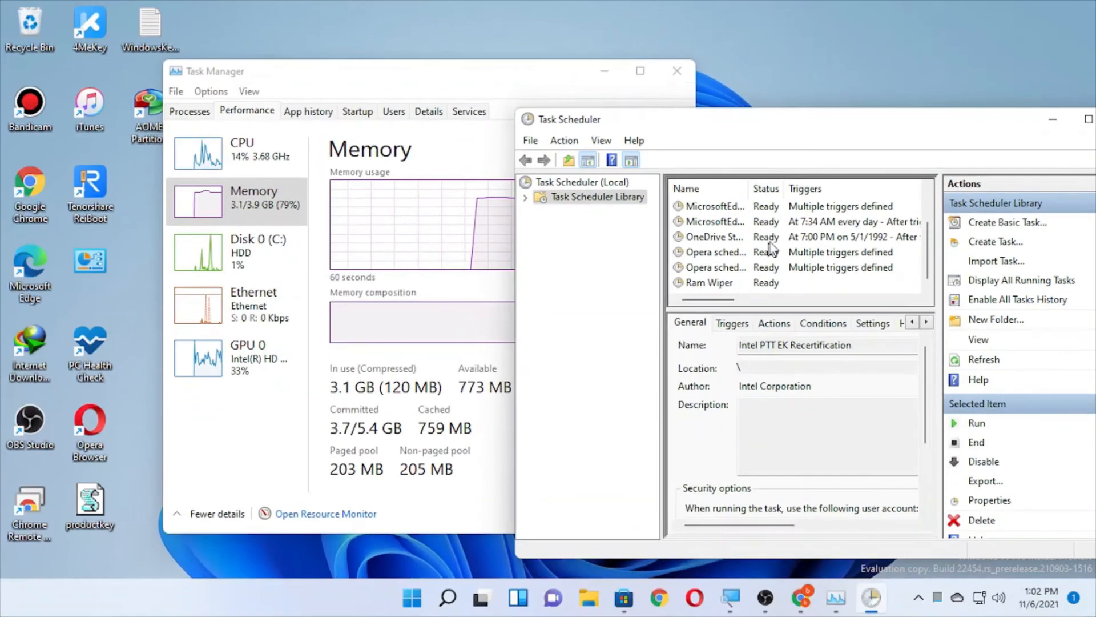
{"action": "left_click", "coordinate": [765, 284]}
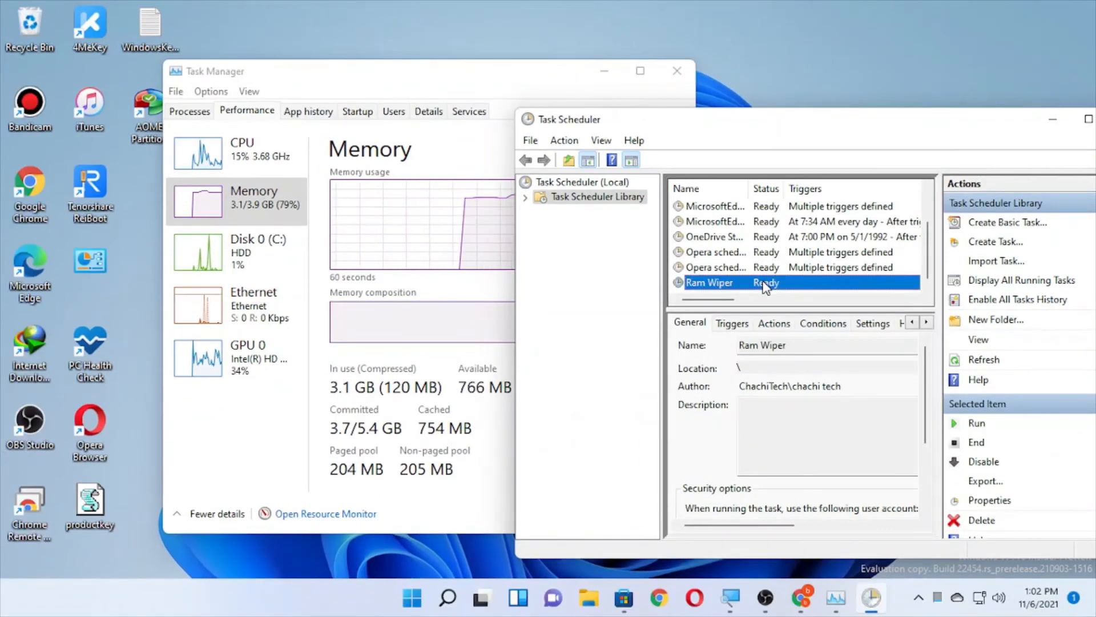
{"action": "right_click", "coordinate": [766, 286]}
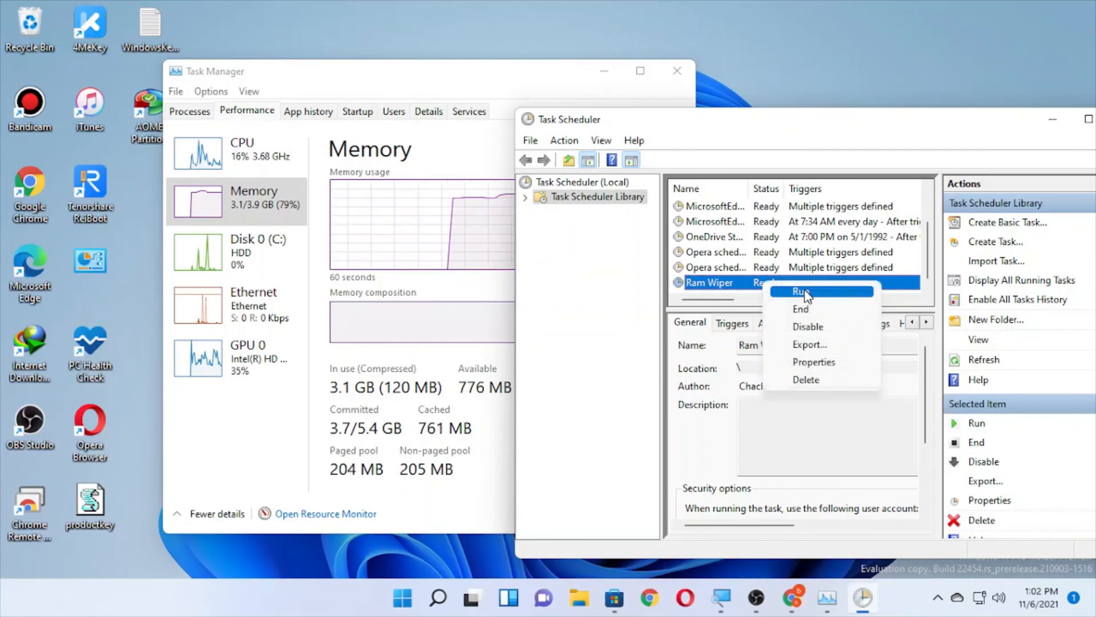
{"action": "left_click", "coordinate": [804, 293]}
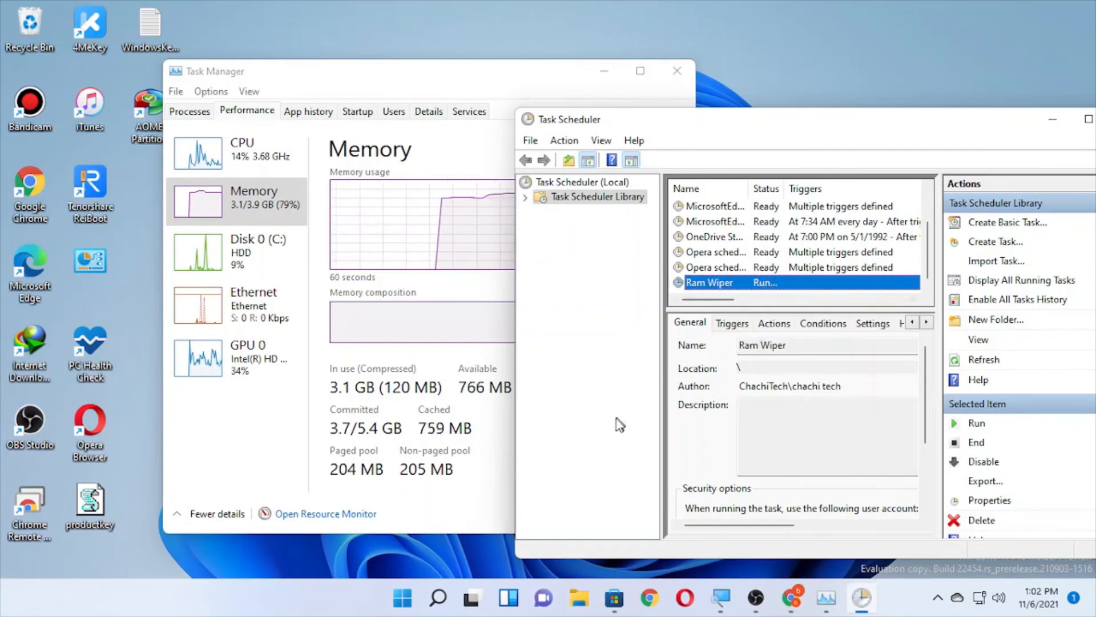